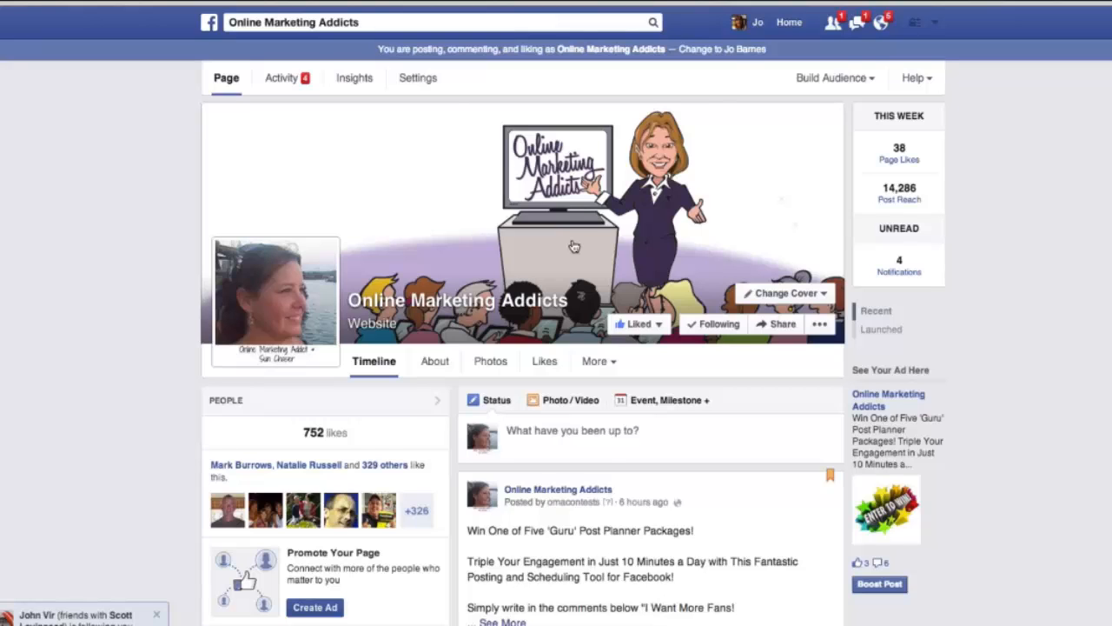
- Examine the expanded contest post on the Online Marketing Addicts page, including its entry instructions, link, image and comments
scroll(574, 246, down, 5)
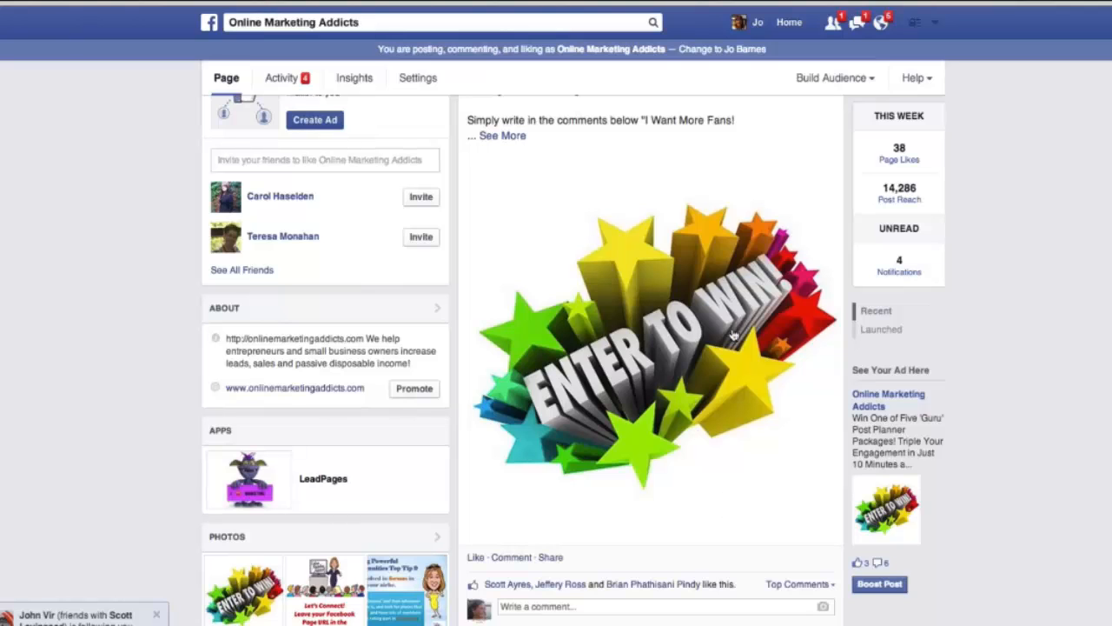
scroll(733, 334, up, 1)
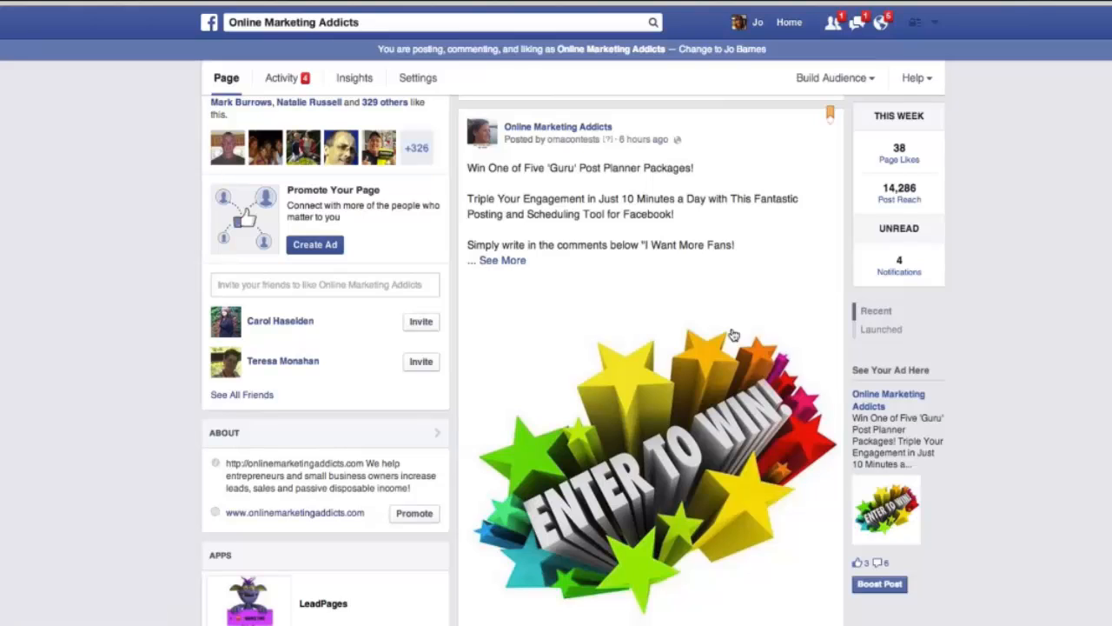
scroll(740, 261, up, 1)
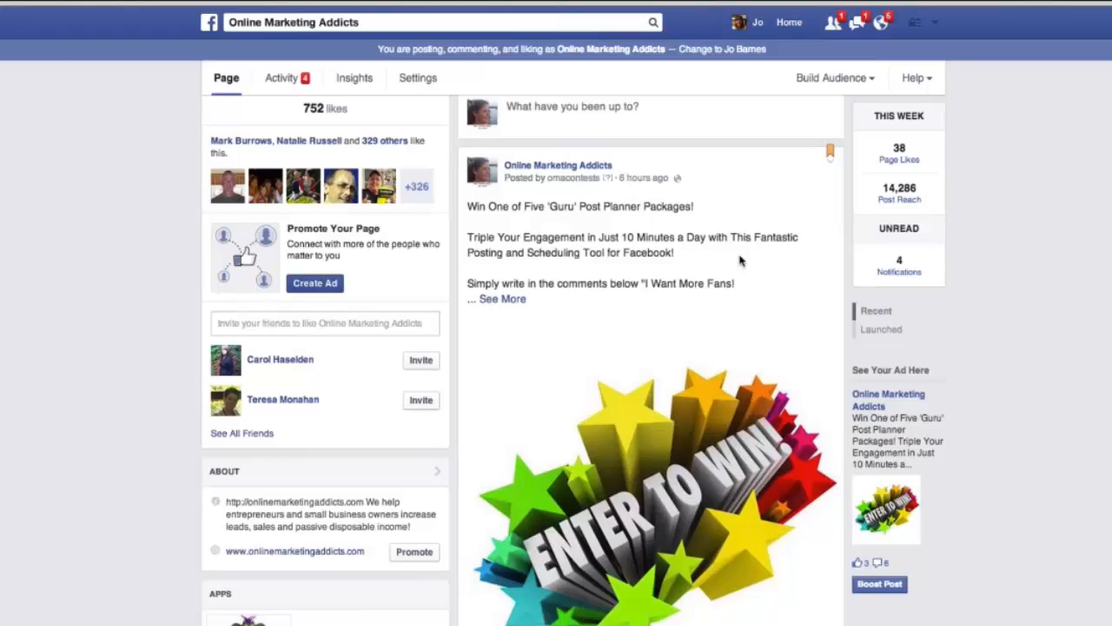
scroll(741, 259, down, 1)
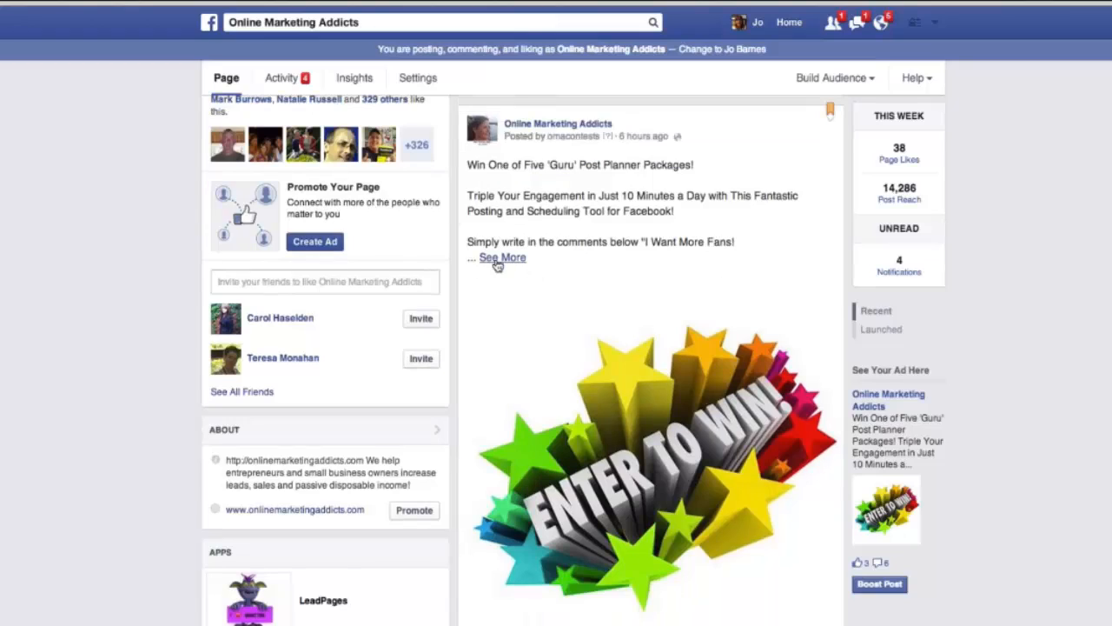
click(499, 258)
scroll(563, 247, down, 5)
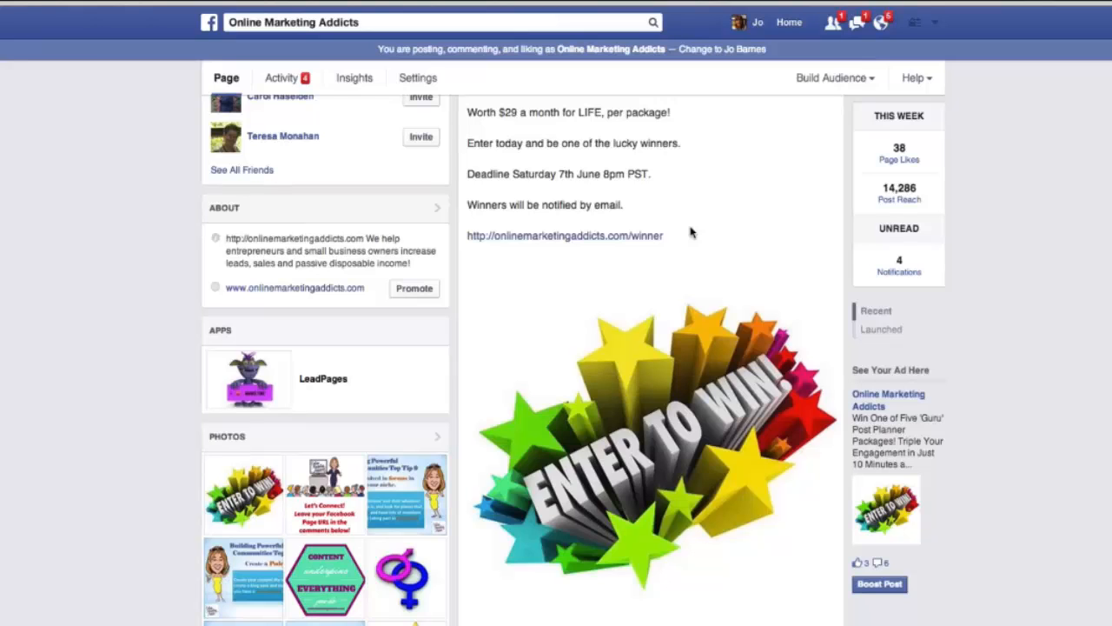
scroll(694, 357, down, 5)
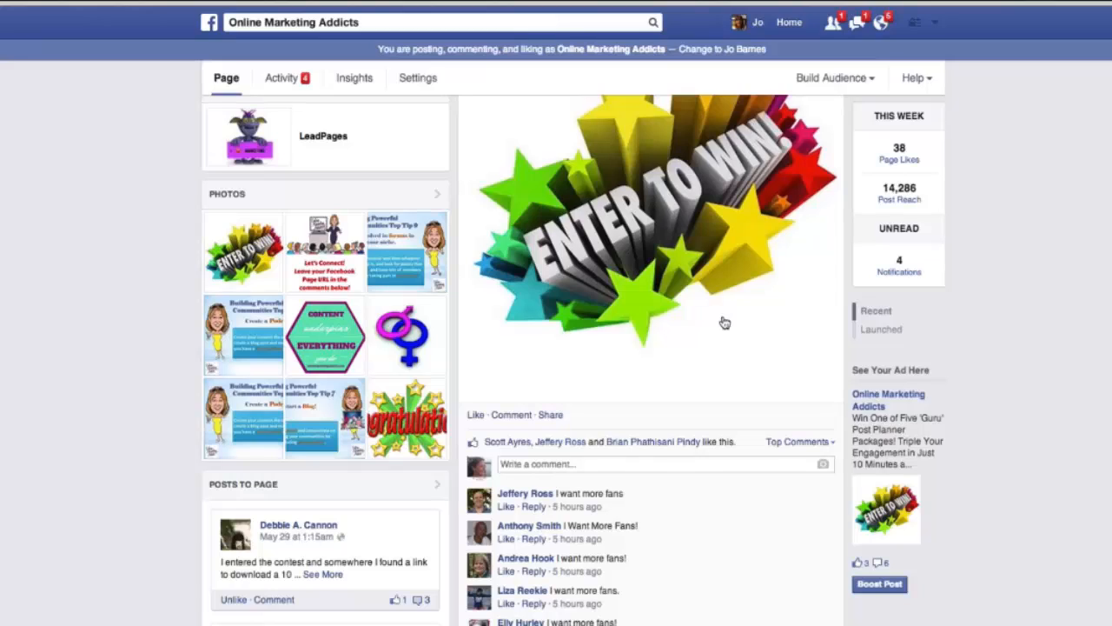
scroll(725, 323, up, 3)
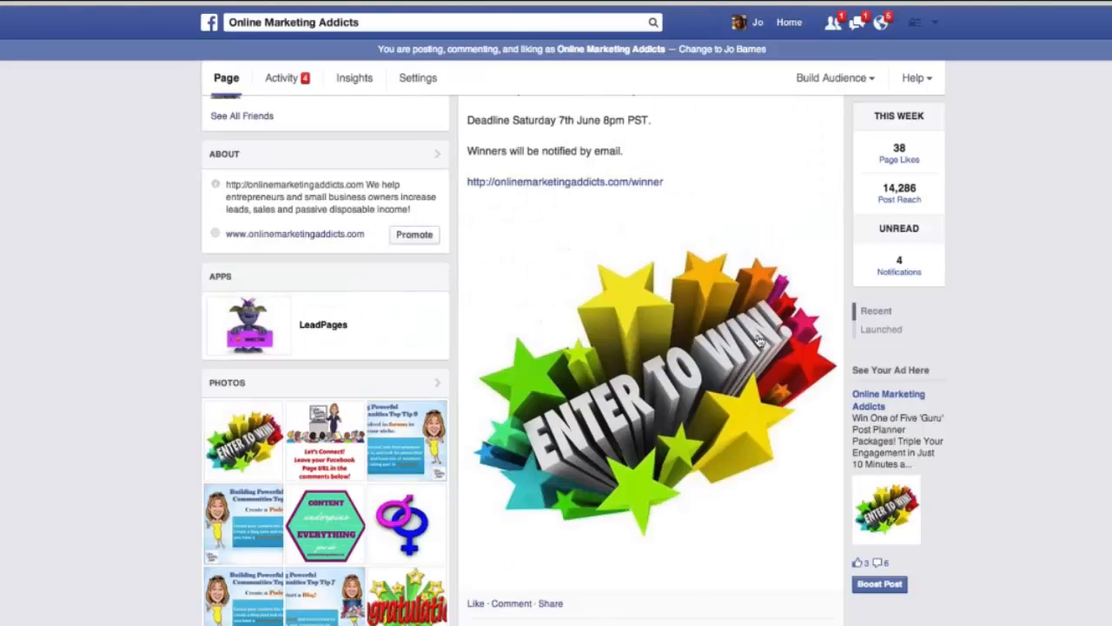
scroll(762, 330, up, 4)
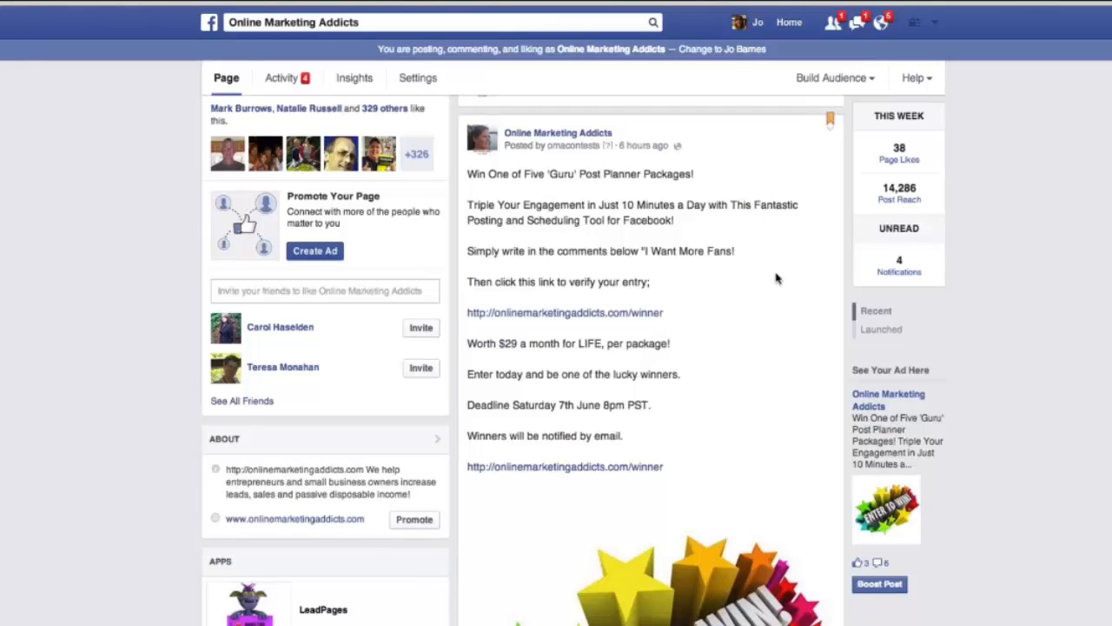
scroll(777, 278, up, 5)
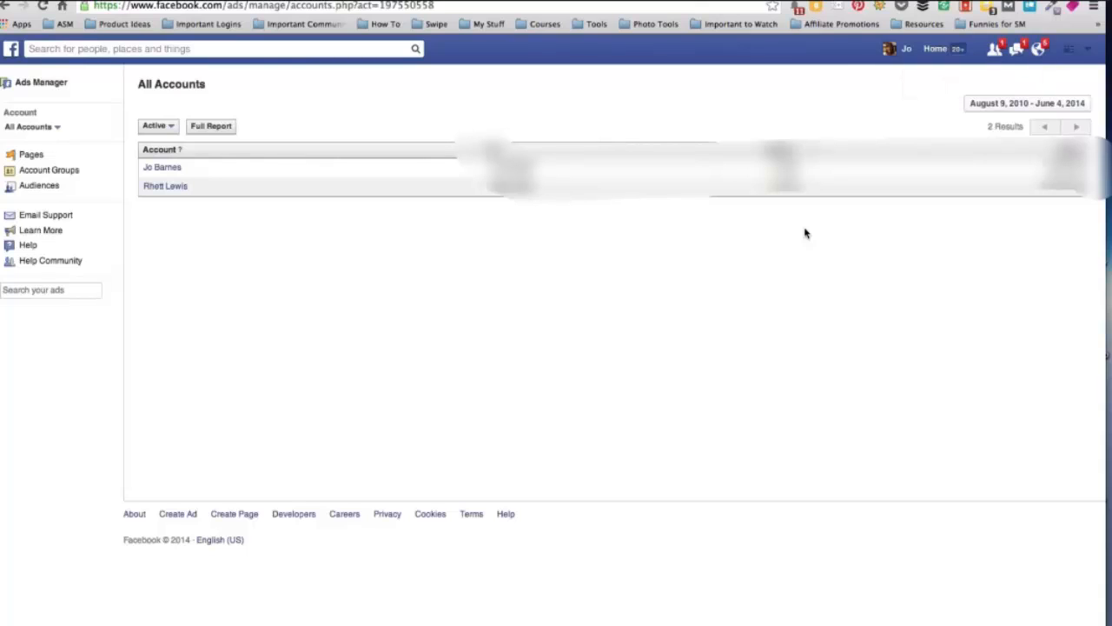
- Open Power Editor for the second listed ad account and create an Auction campaign named postplannercontest with the Website Conversions objective
click(172, 193)
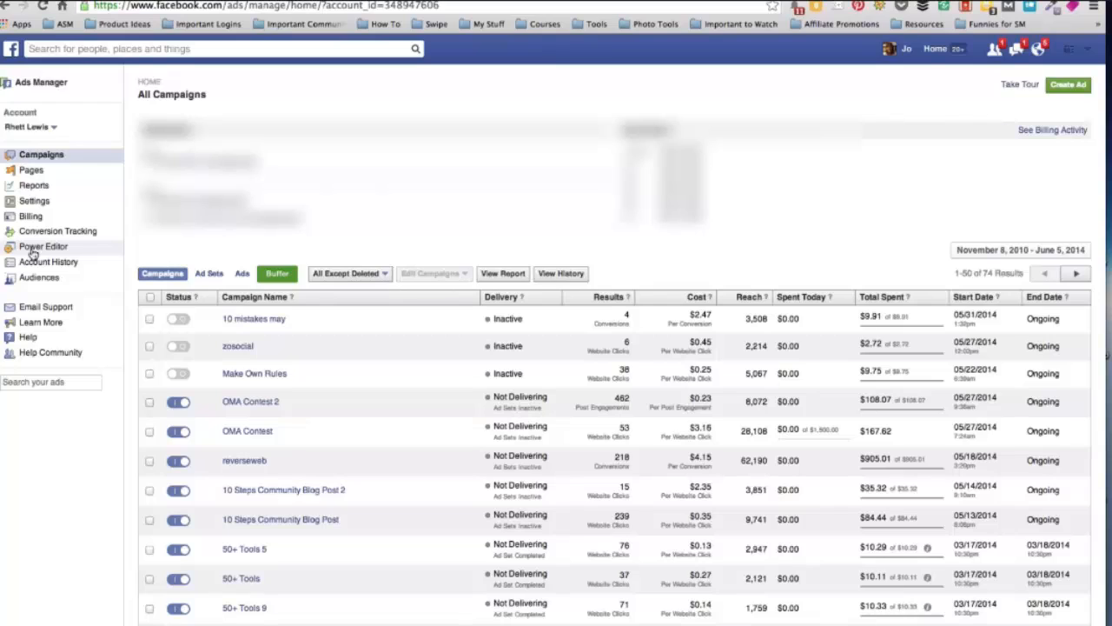
click(32, 250)
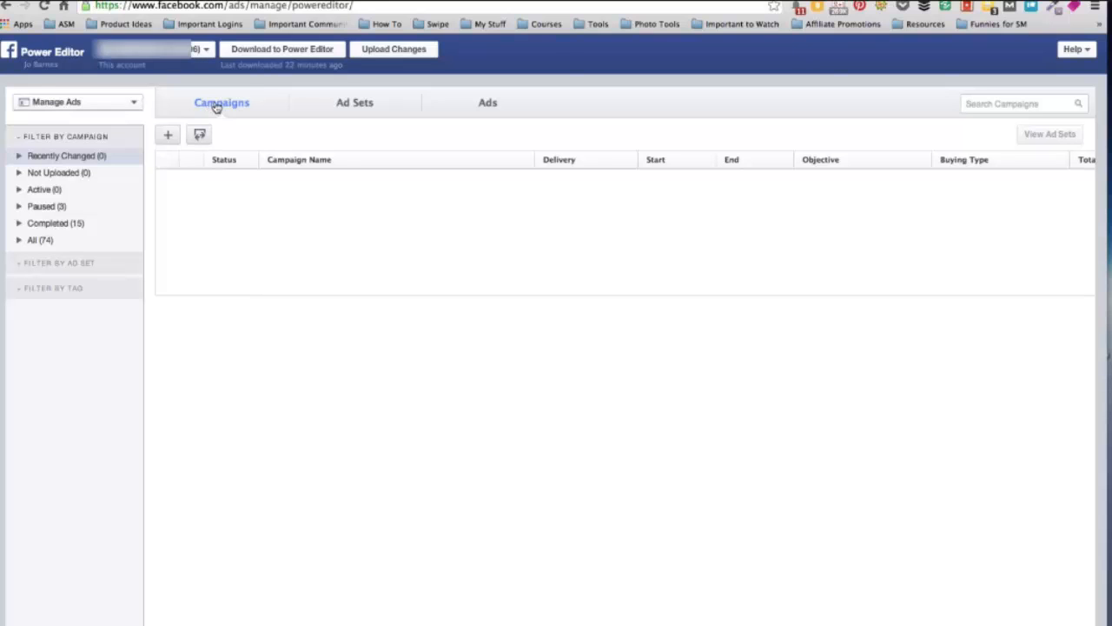
click(169, 137)
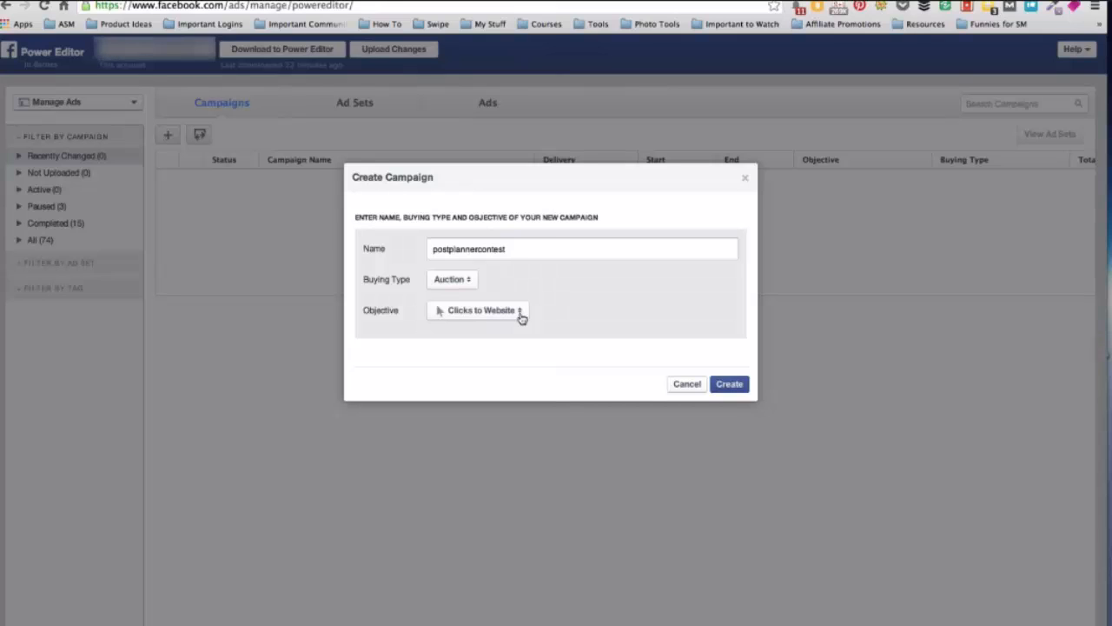
click(521, 318)
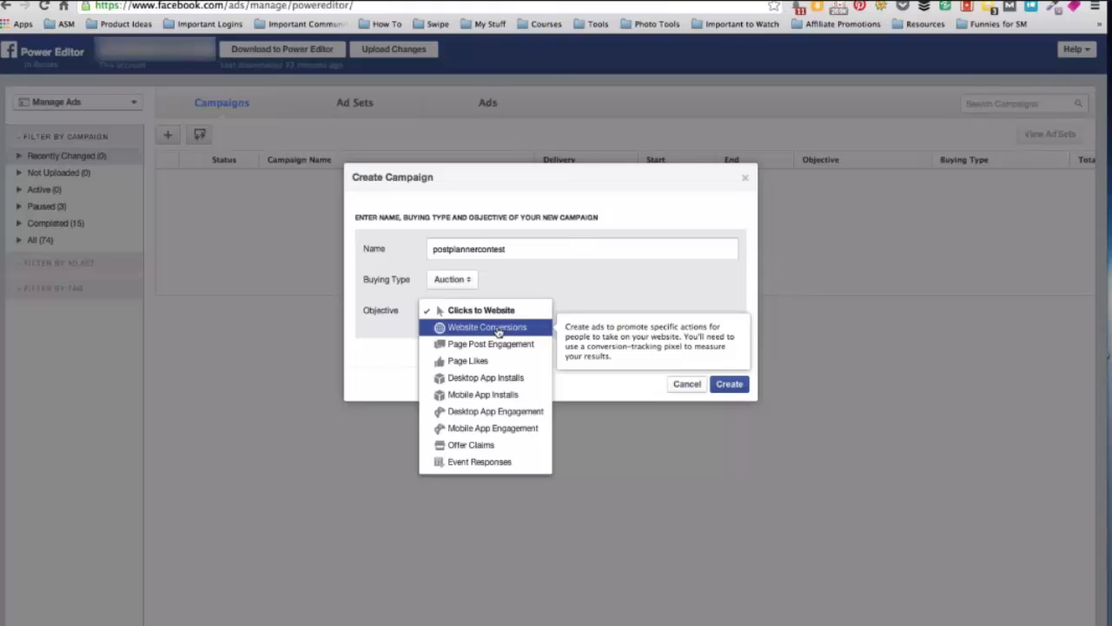
click(498, 330)
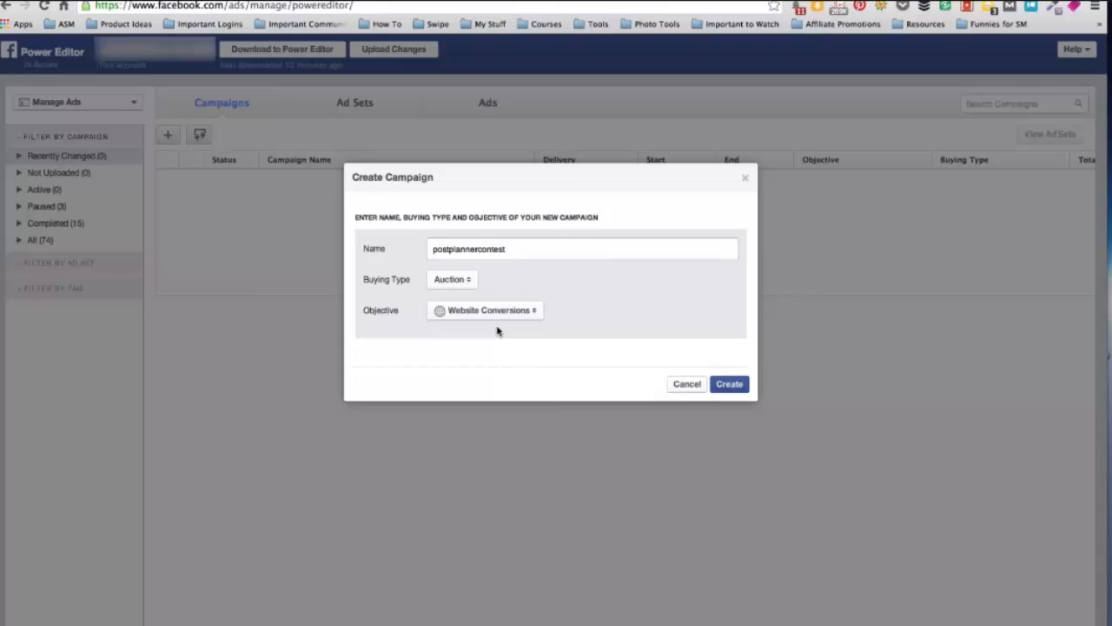
click(730, 386)
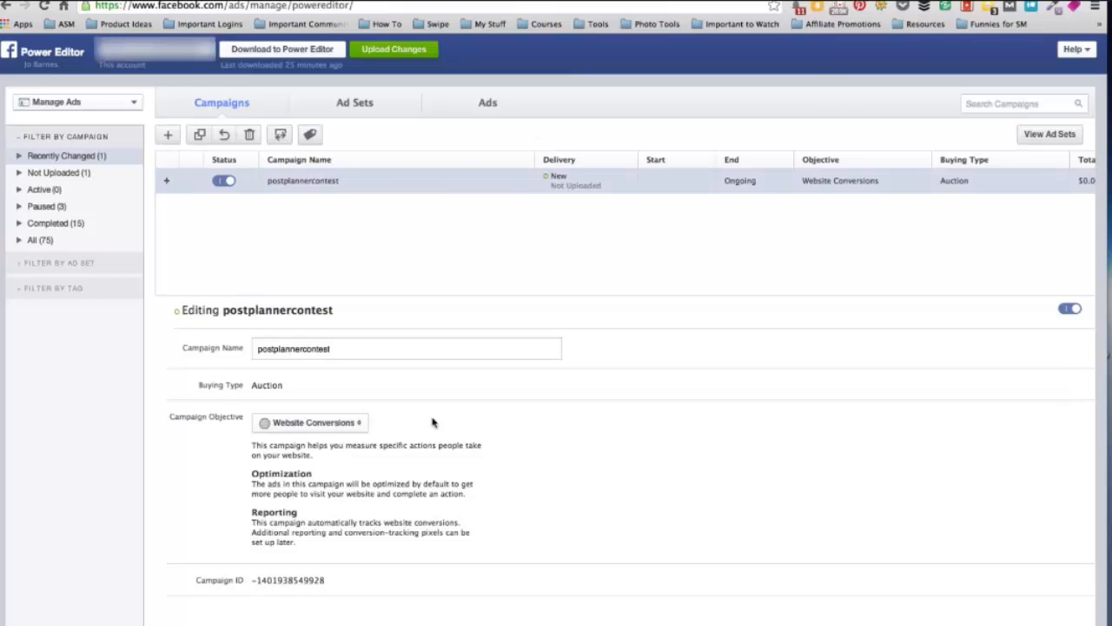
- Create an ad set named allfacebook inside the existing postplannercontest campaign
click(362, 104)
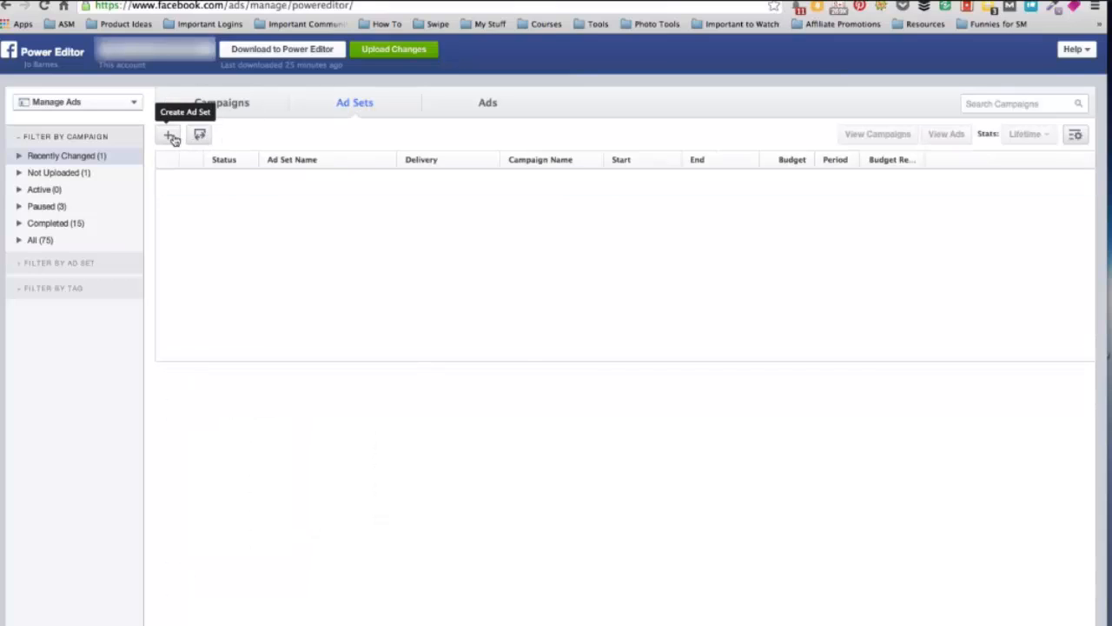
click(170, 136)
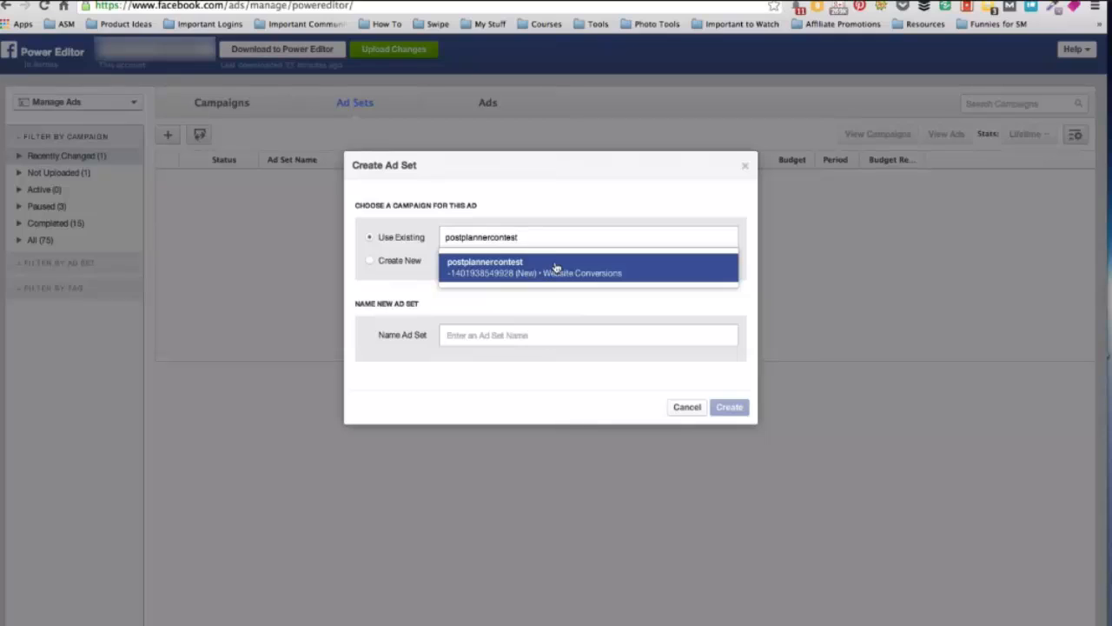
click(557, 267)
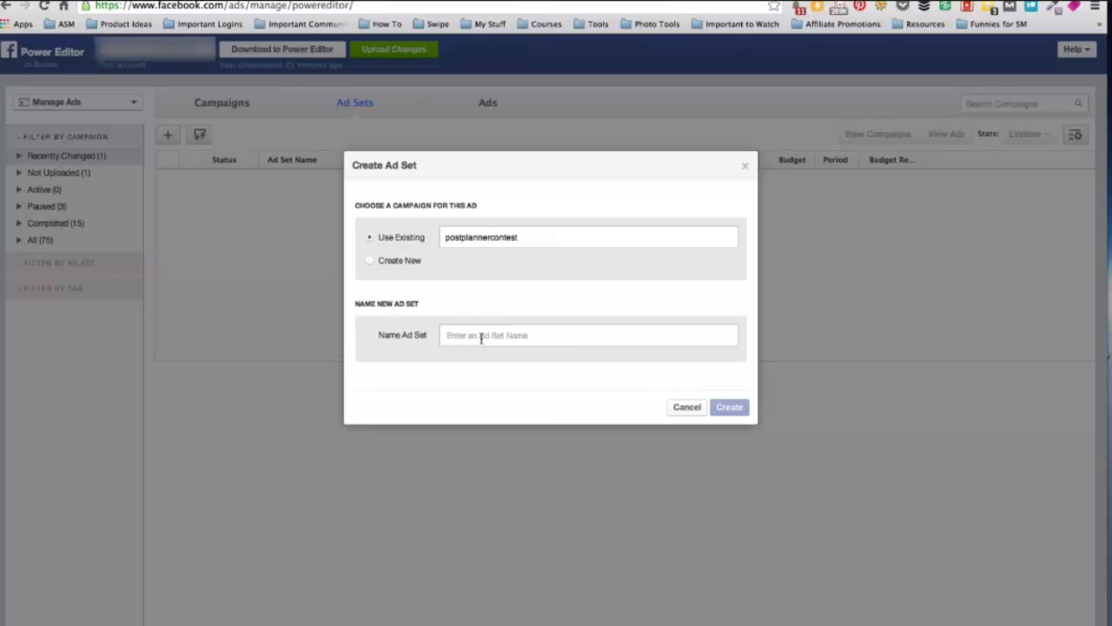
click(481, 338)
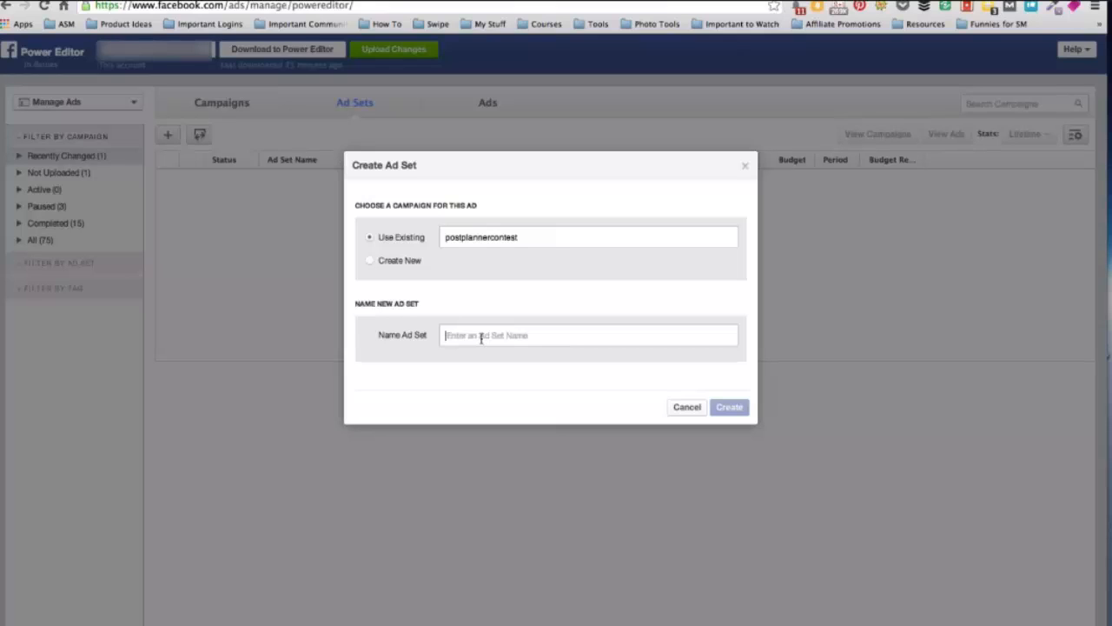
text(allfacebook)
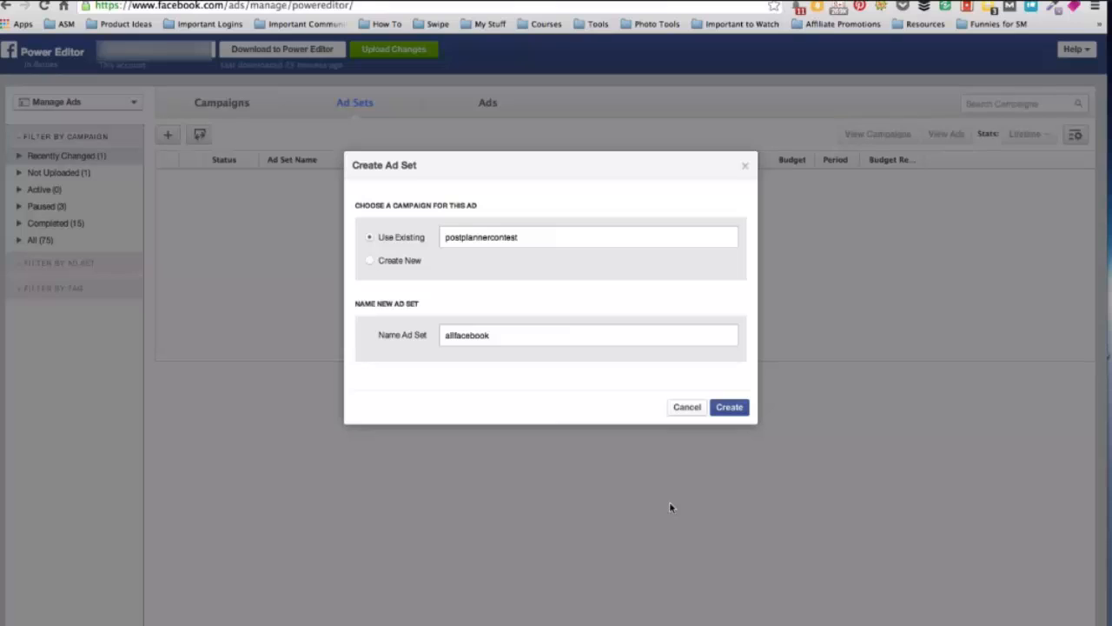
click(730, 408)
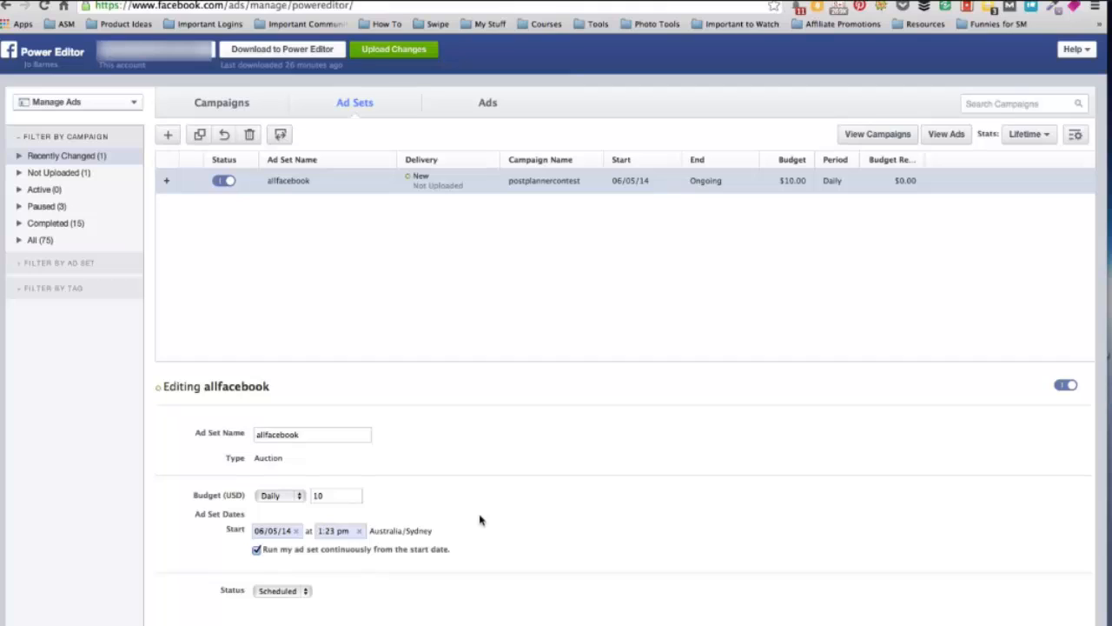
- Create an ad named af001 in the existing postplannercontest campaign and allfacebook ad set
click(487, 103)
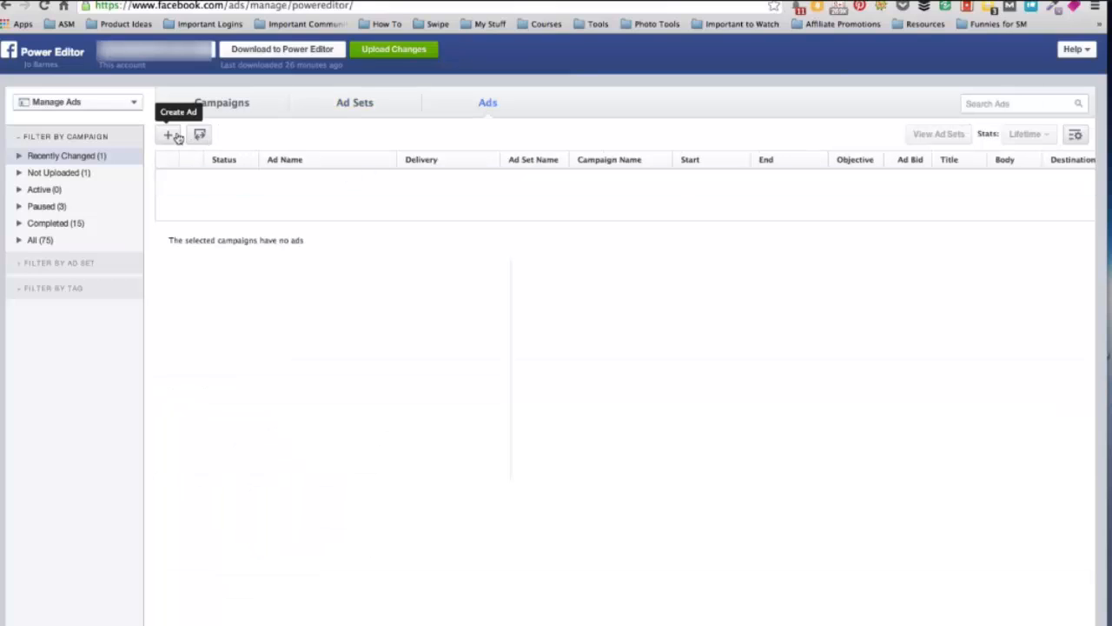
click(171, 135)
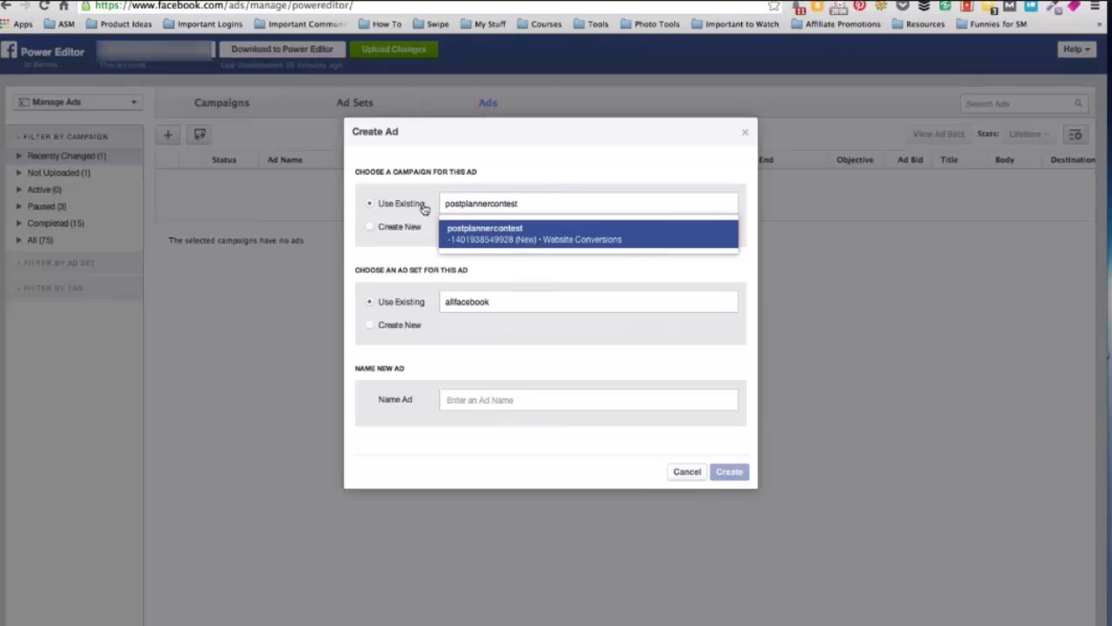
click(477, 235)
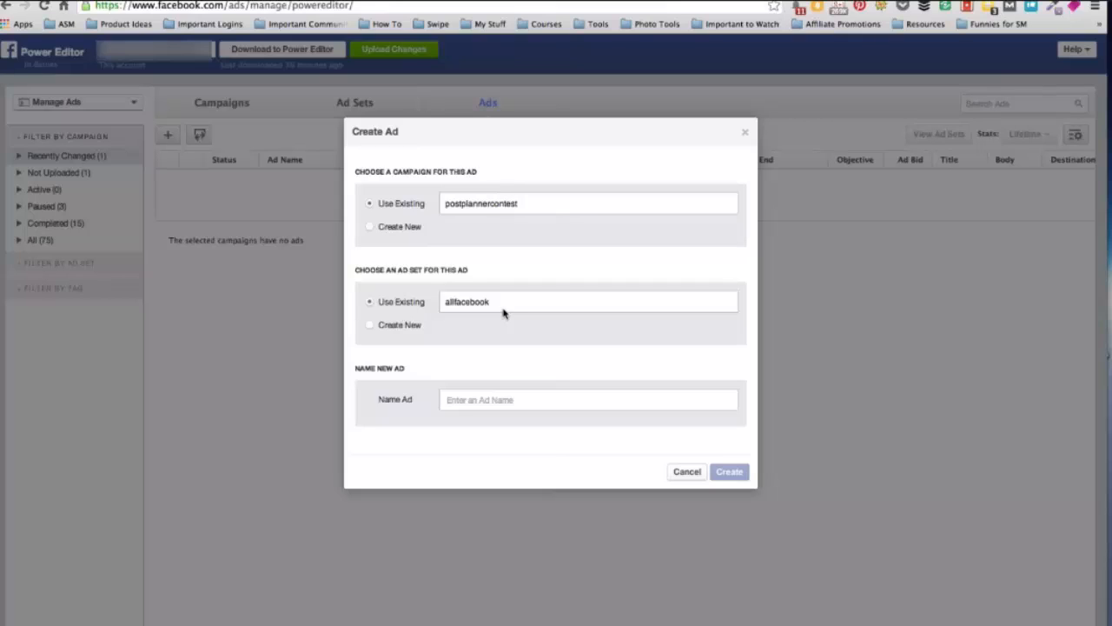
click(464, 401)
text(af)
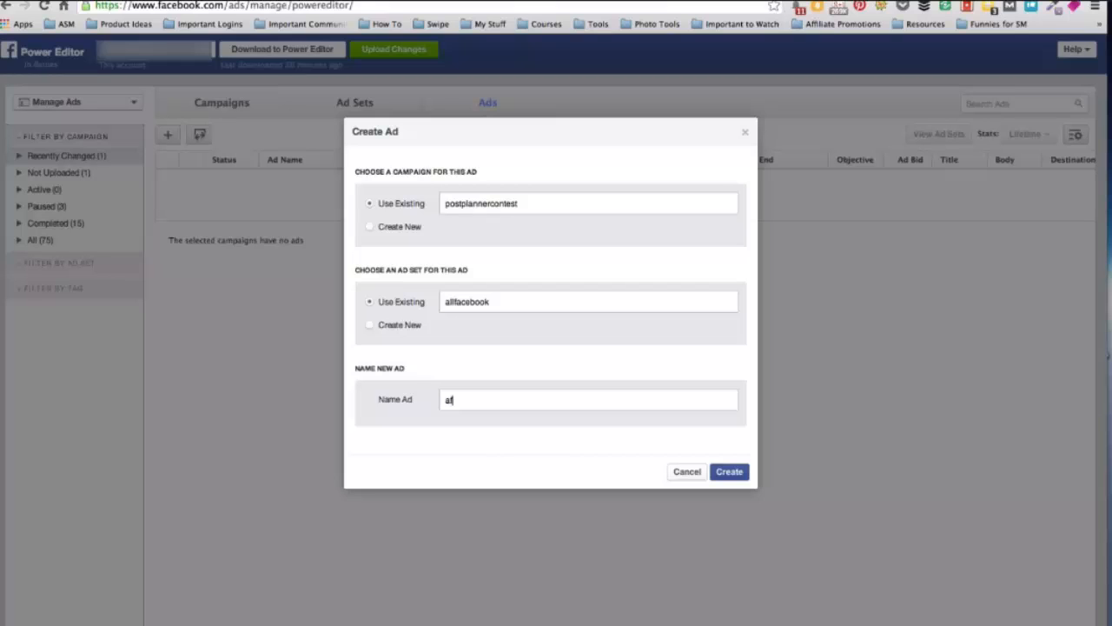
text(001)
key(Return)
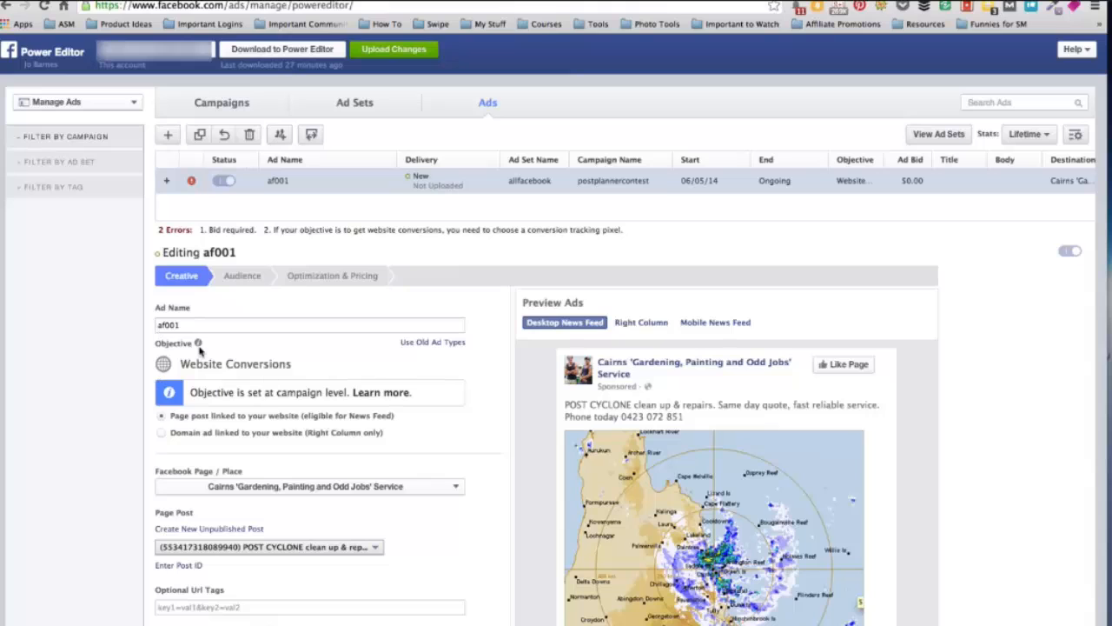
- Set the ad's Facebook page to Online Marketing Addicts and check the preview of its contest post
scroll(449, 427, down, 3)
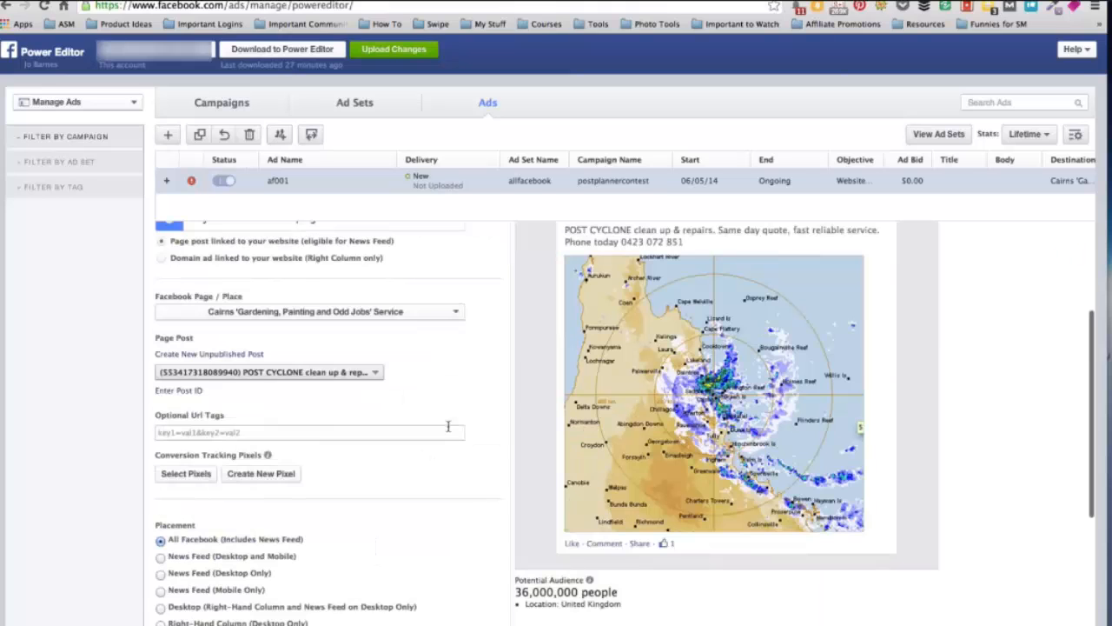
click(456, 314)
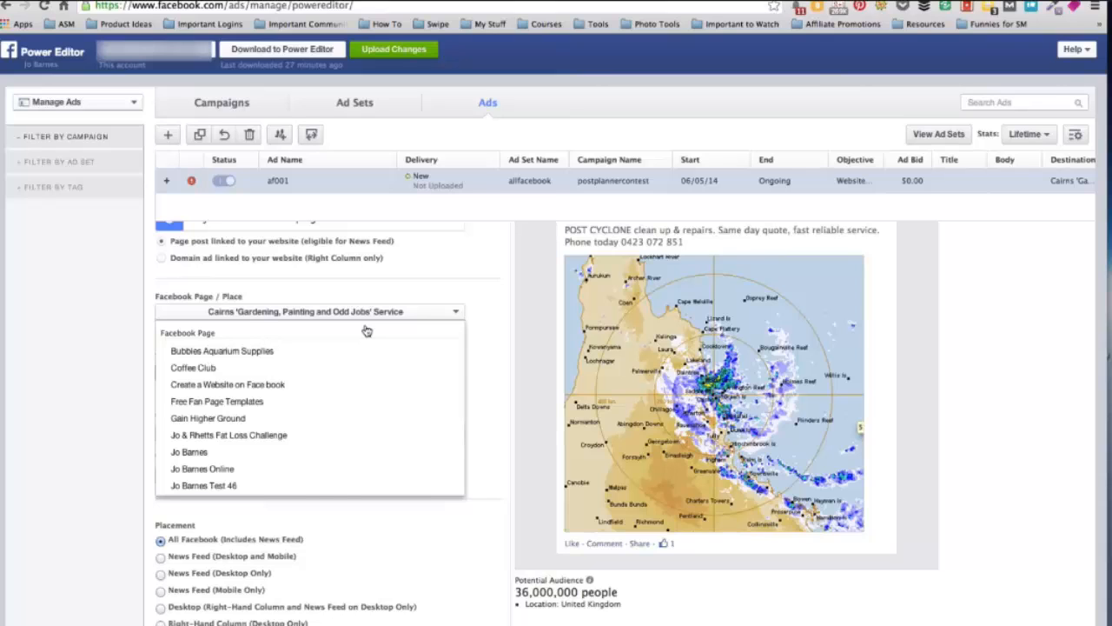
scroll(323, 398, down, 4)
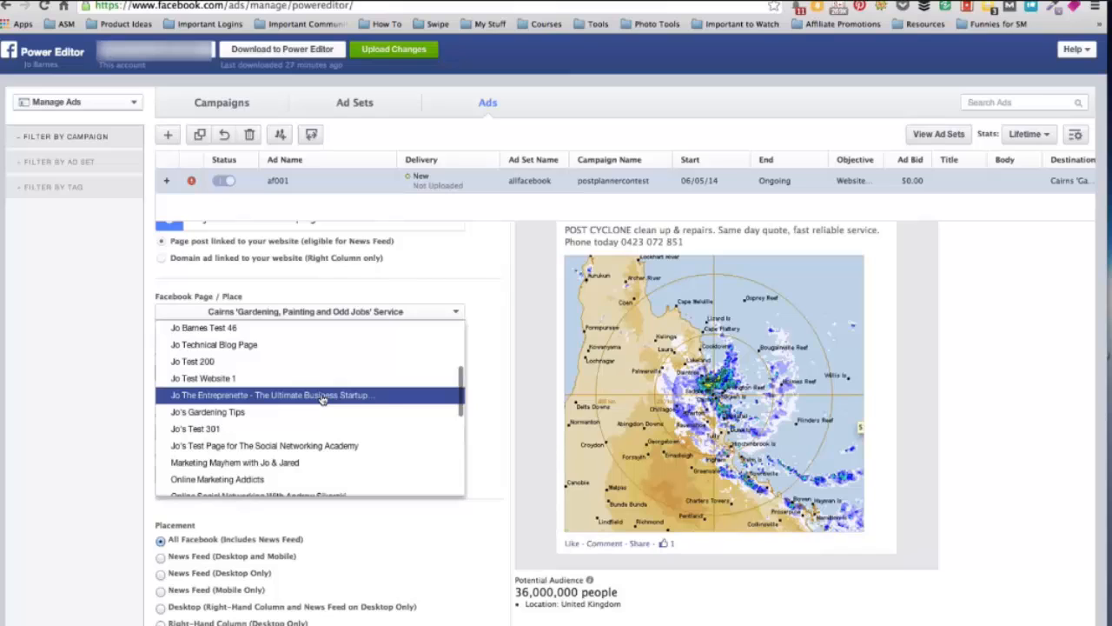
click(261, 479)
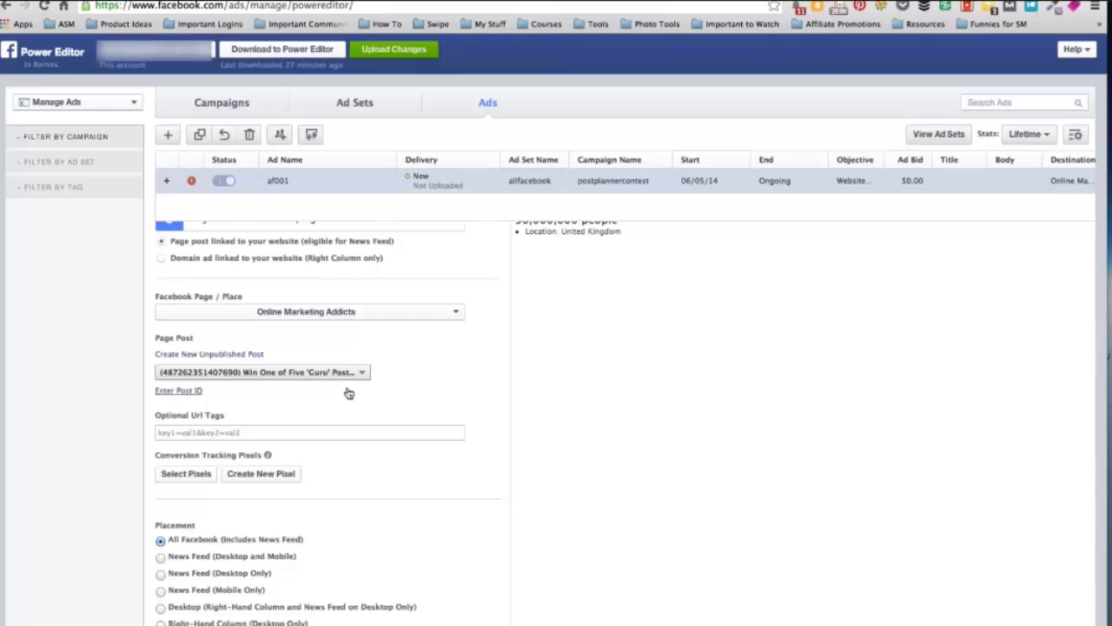
scroll(883, 428, down, 2)
scroll(883, 428, up, 5)
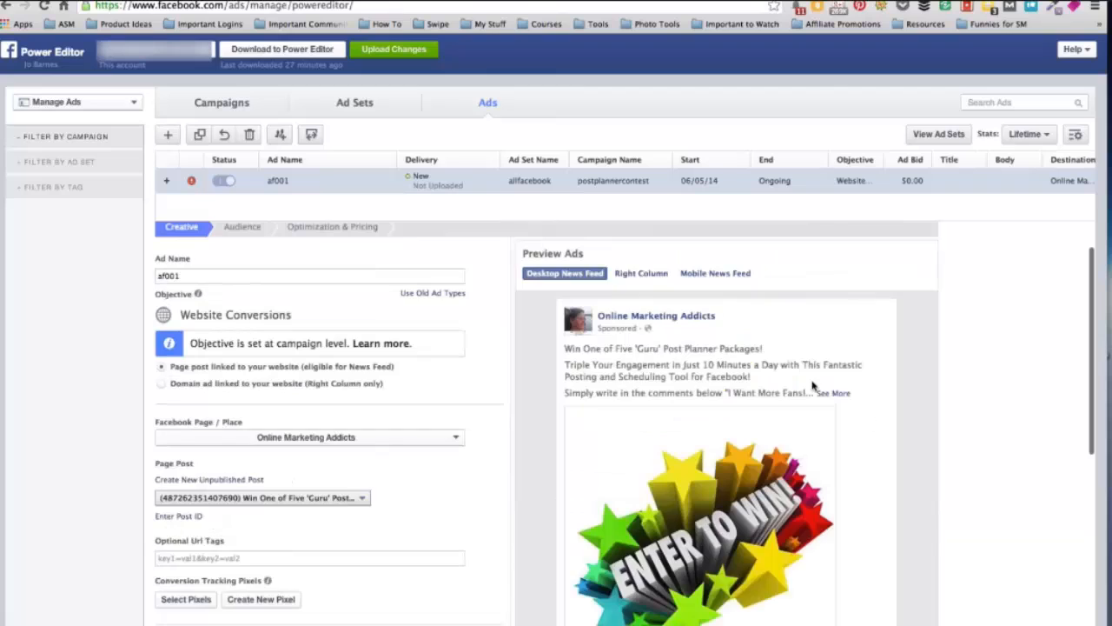
click(641, 274)
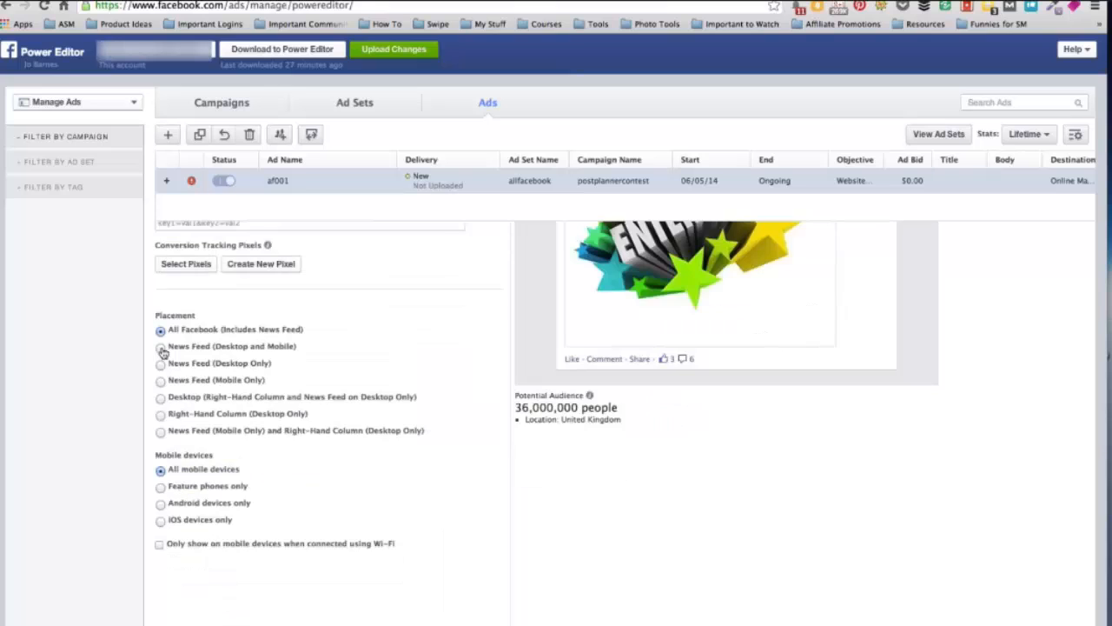
- Set the ad's placement to News Feed (Desktop and Mobile) and review the creative settings
click(161, 347)
scroll(388, 386, up, 7)
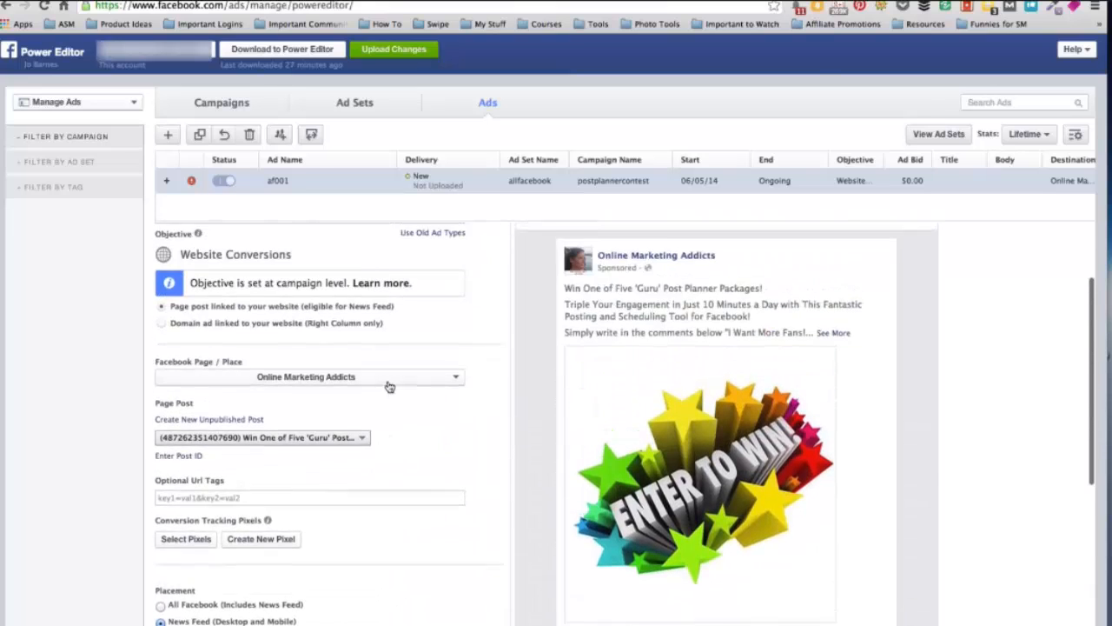
scroll(389, 386, up, 1)
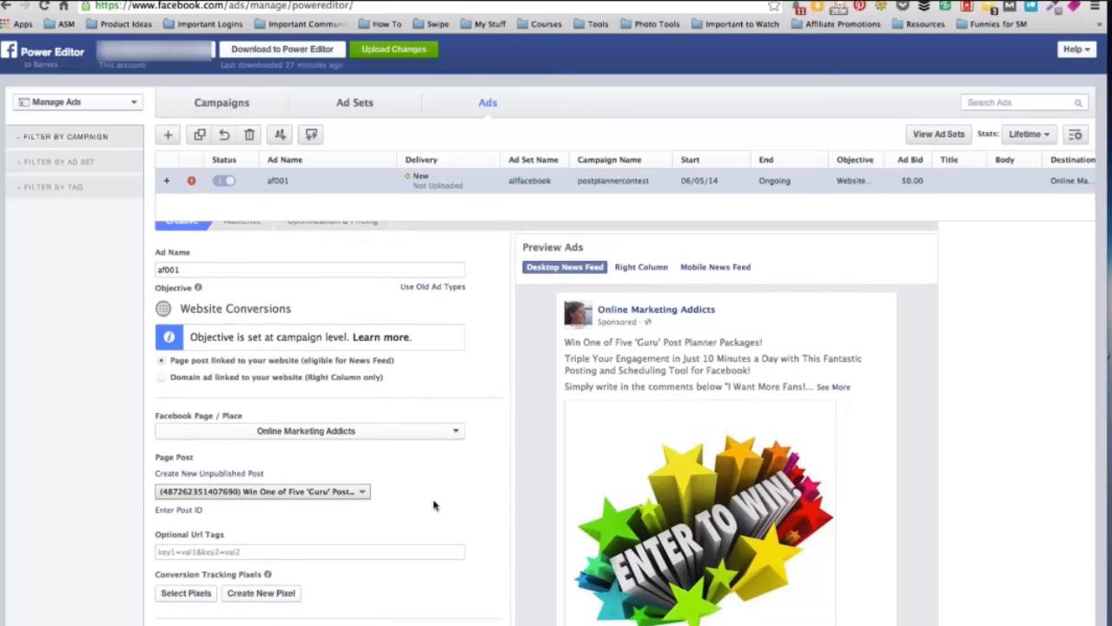
scroll(435, 505, down, 4)
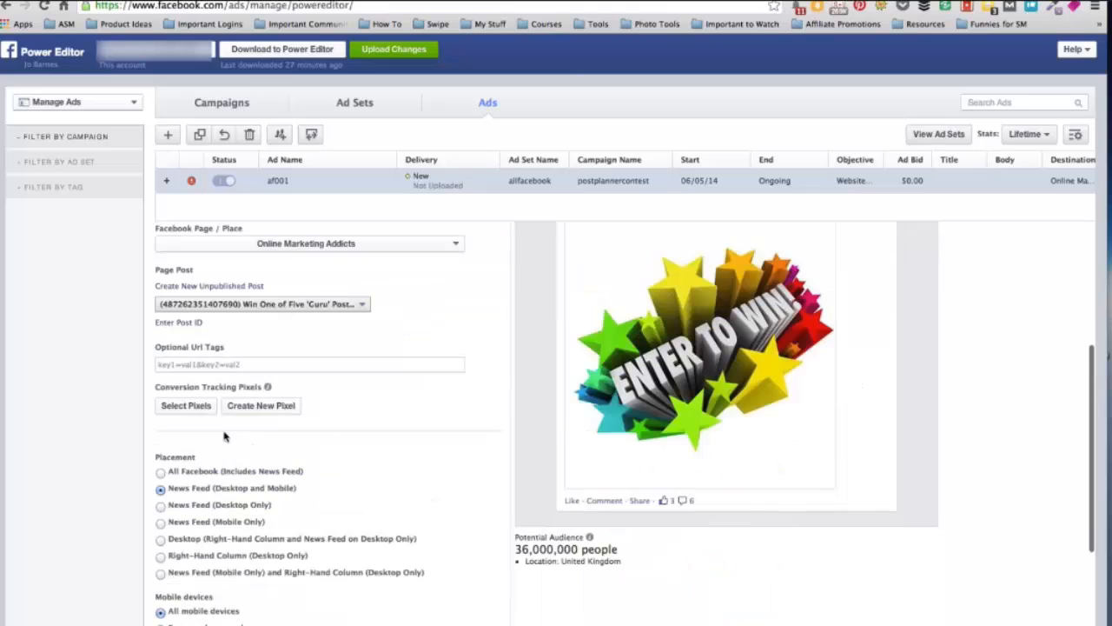
- Add allfacebookcom as an interest in the ad's audience targeting and check its audience details
mouse_move(269, 391)
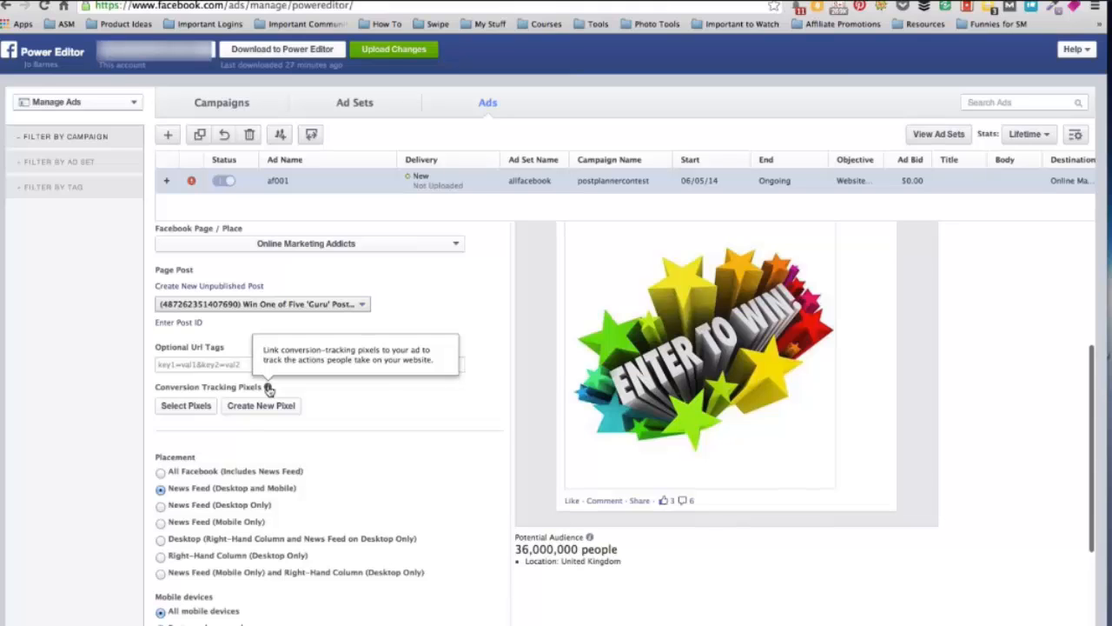
scroll(256, 348, up, 5)
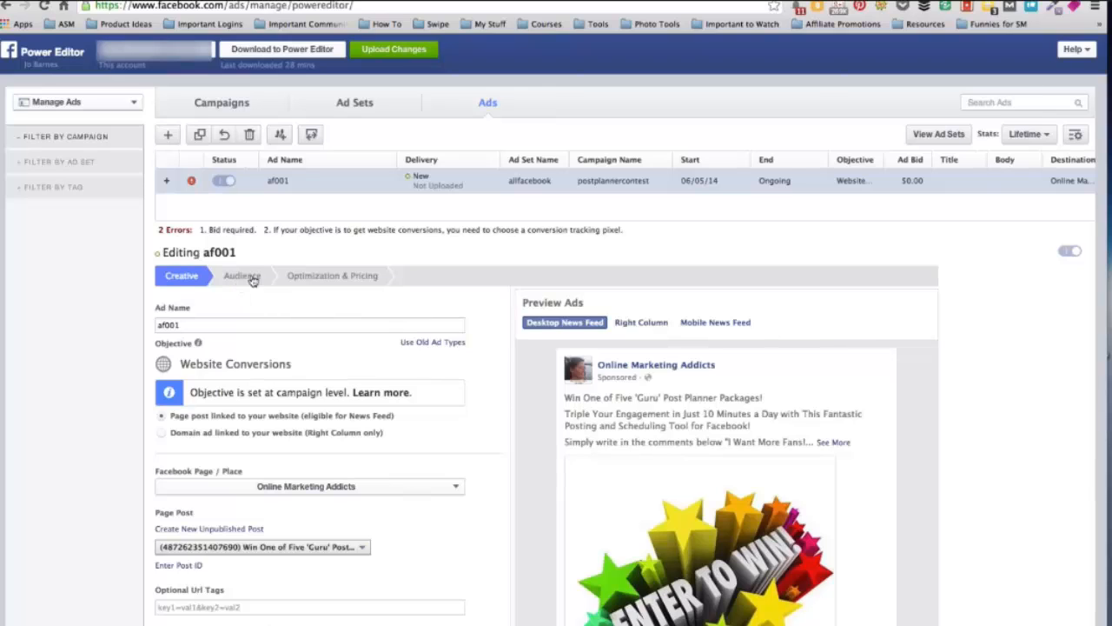
click(241, 283)
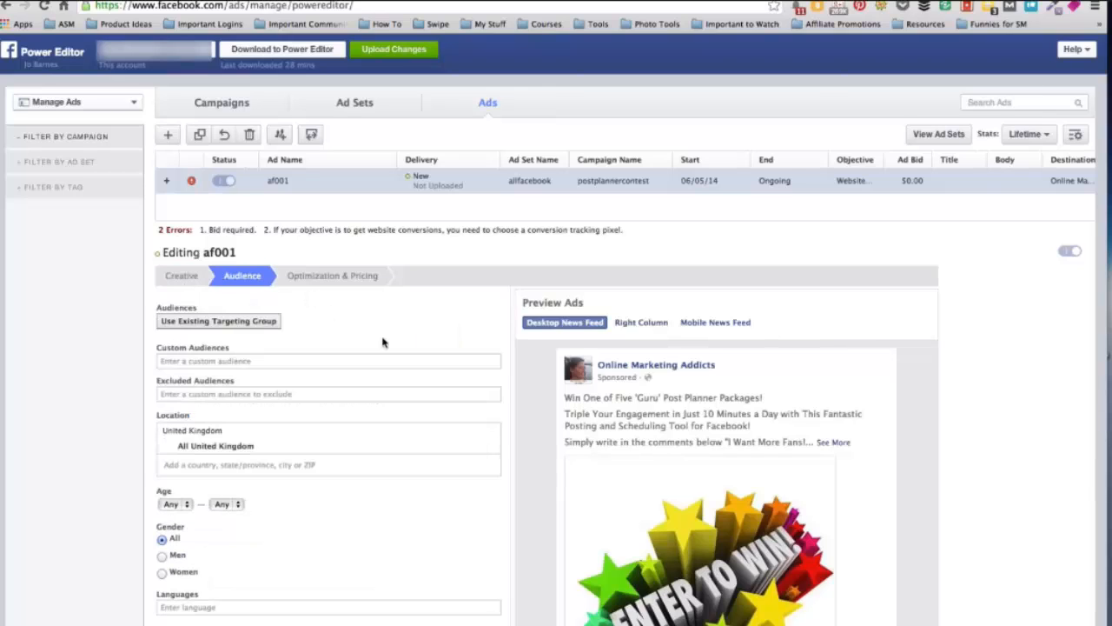
scroll(382, 343, down, 5)
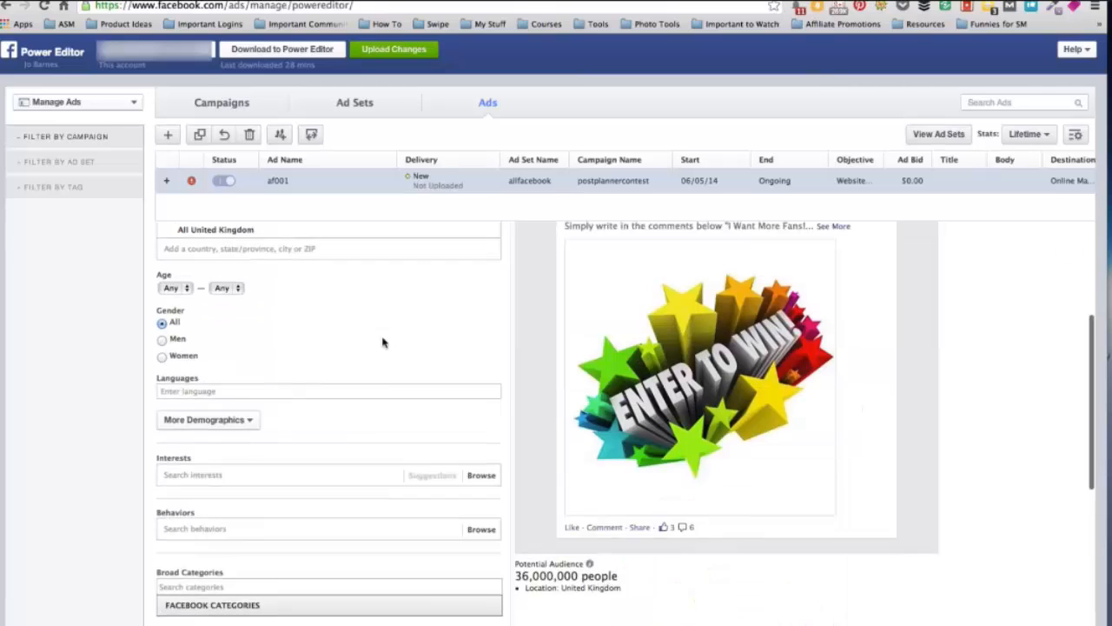
click(191, 435)
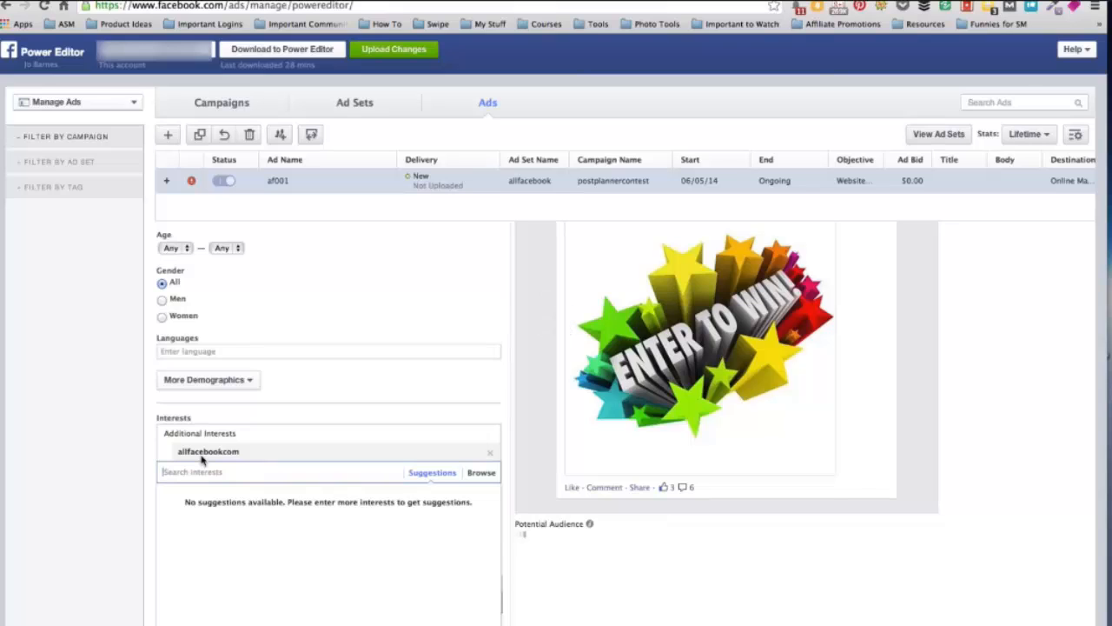
mouse_move(502, 446)
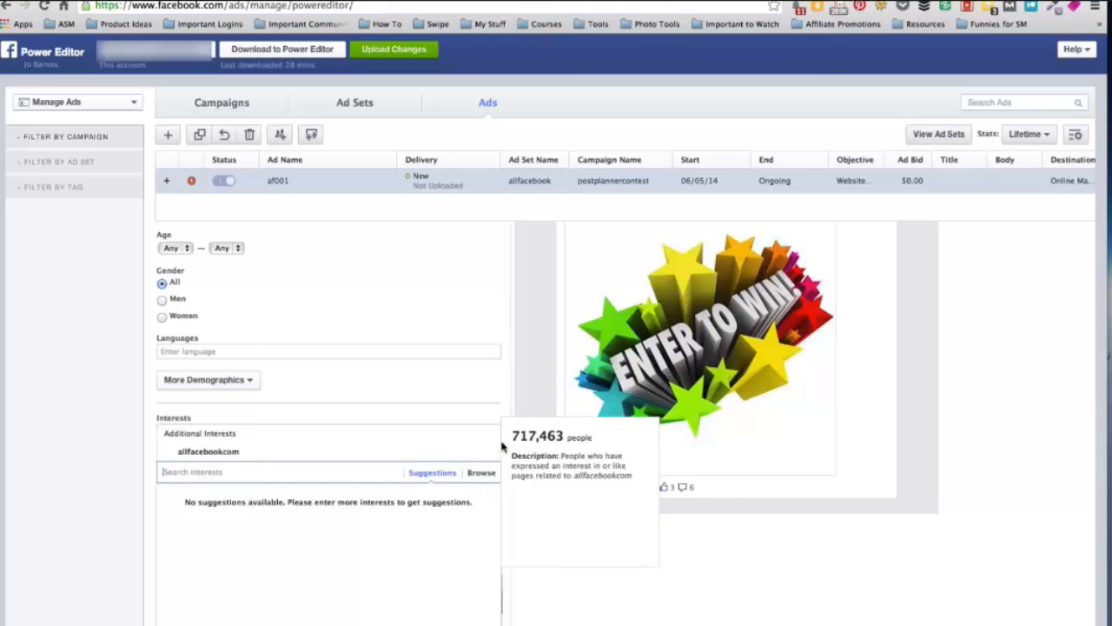
- Add the United States and Australia to the audience locations and set the minimum age to 25
scroll(365, 435, up, 4)
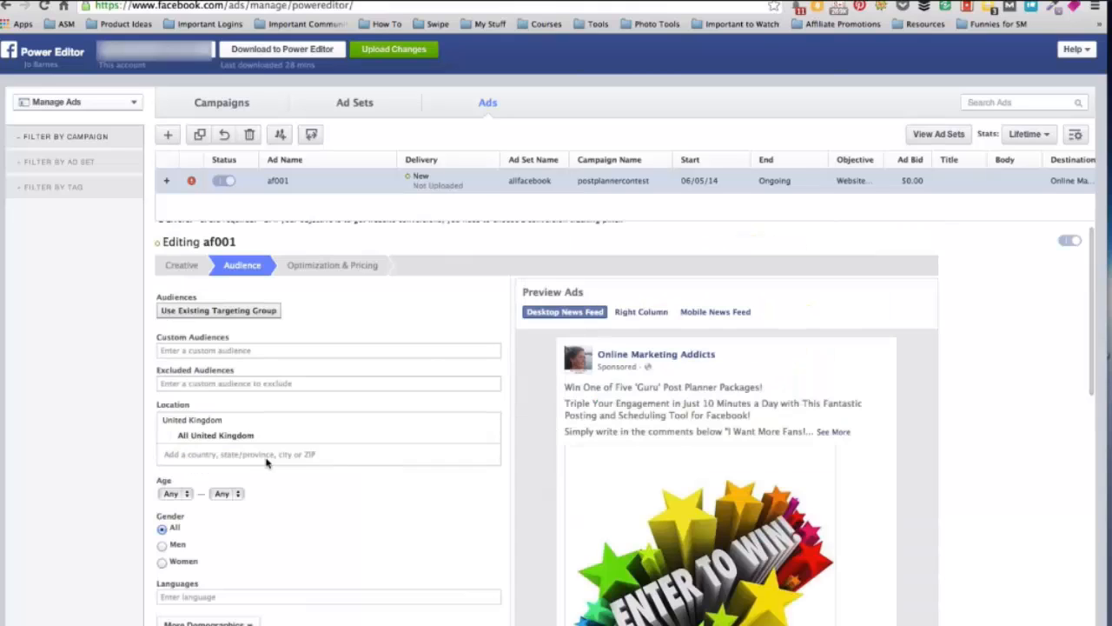
click(232, 454)
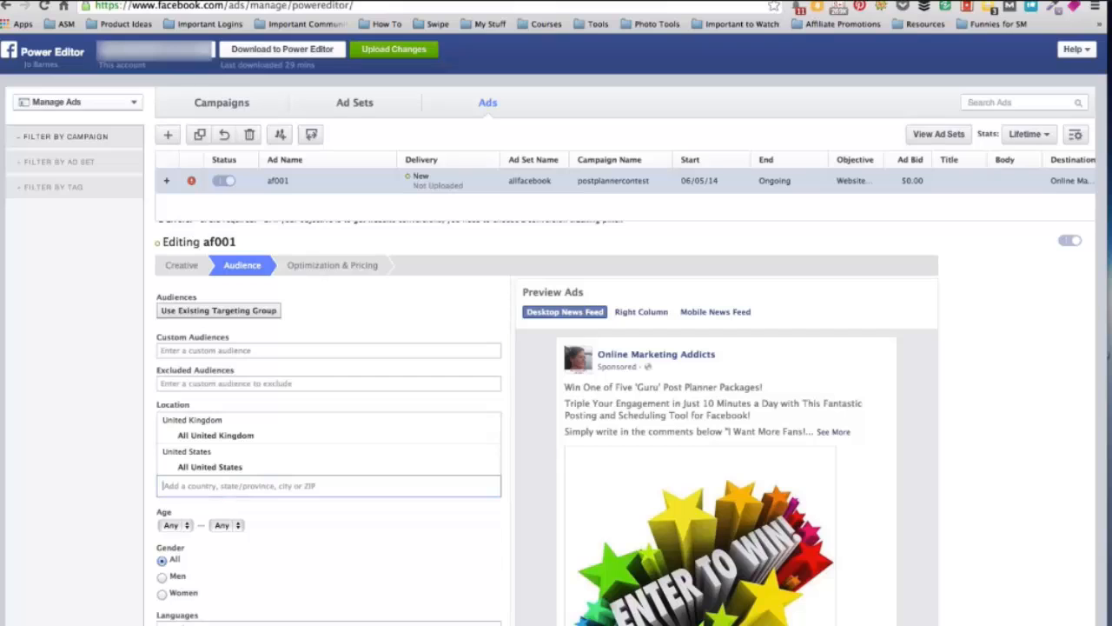
text(Aus)
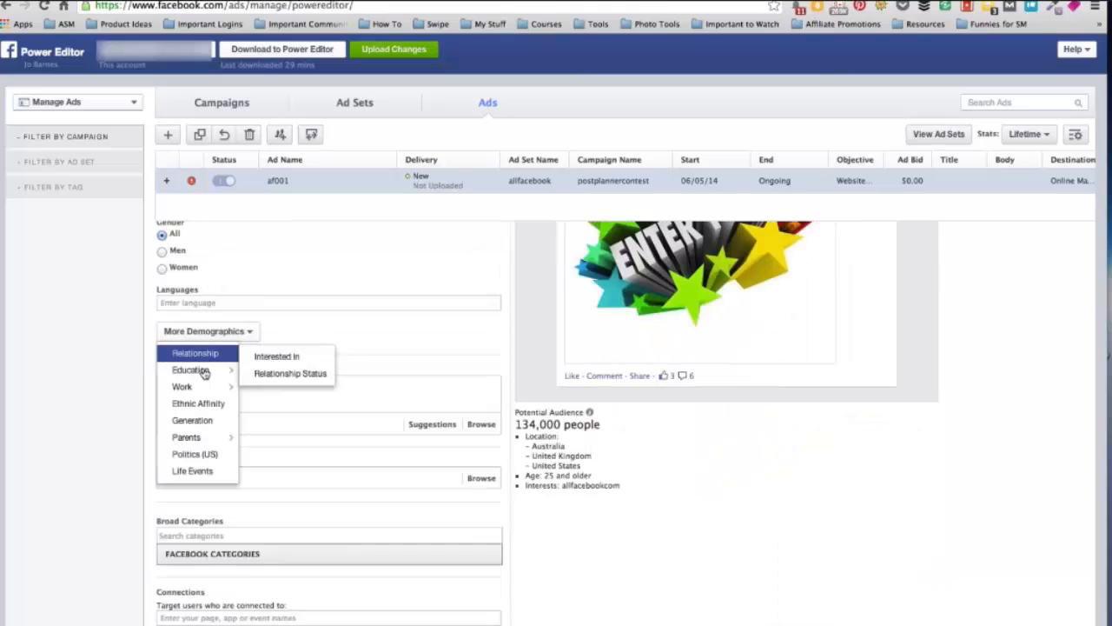
- Review the ad's remaining audience options, including demographics, behaviors, broad categories and connections
click(316, 355)
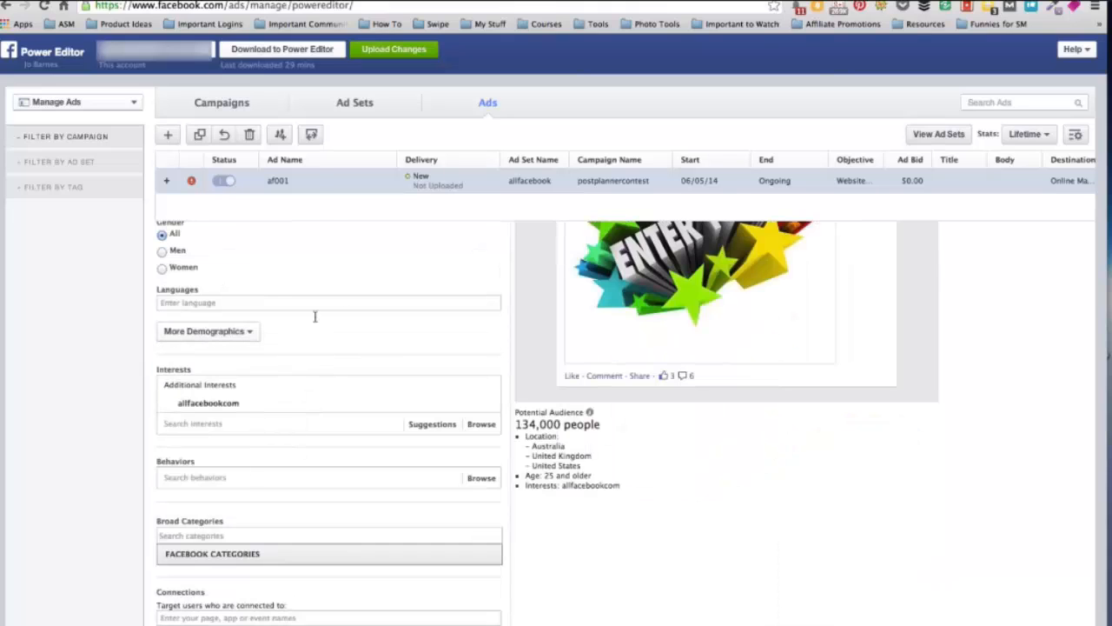
scroll(332, 412, down, 3)
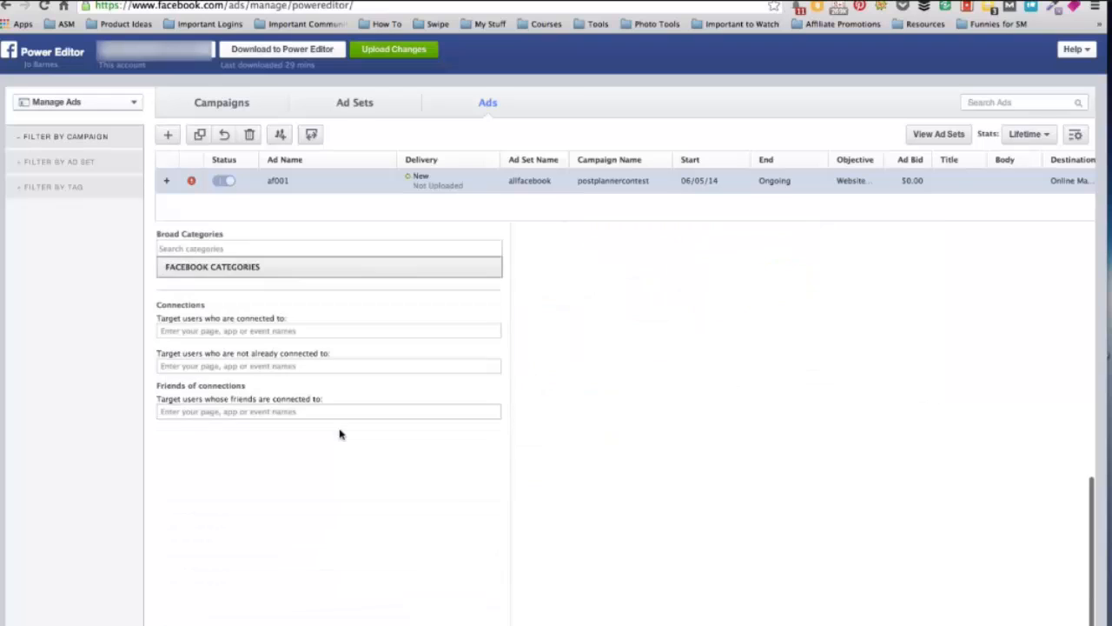
scroll(340, 434, up, 4)
scroll(340, 435, down, 3)
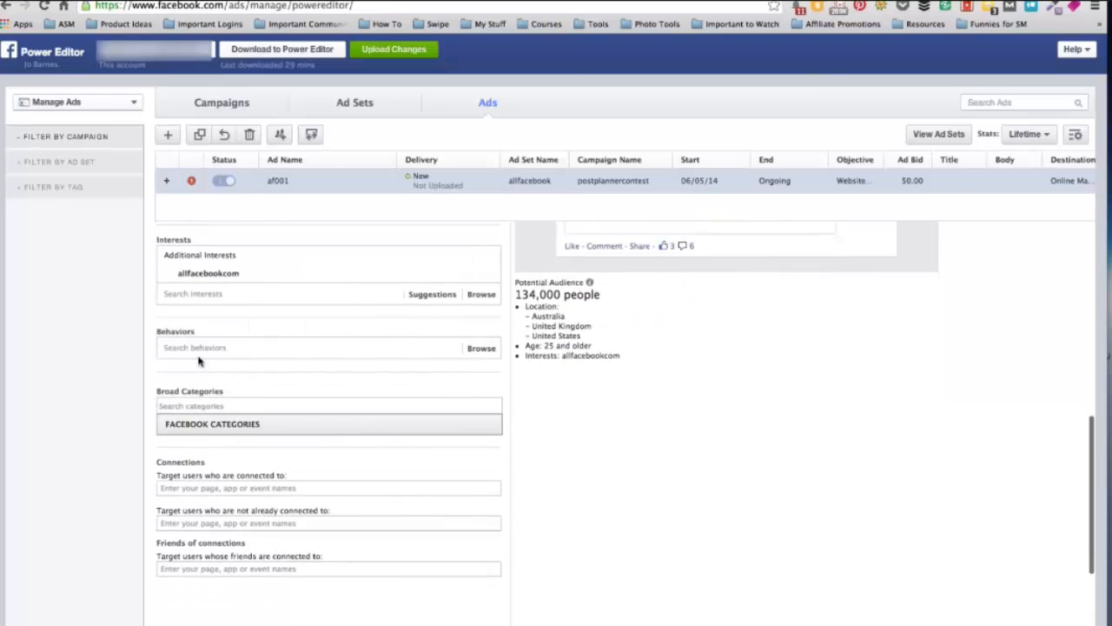
scroll(198, 361, up, 10)
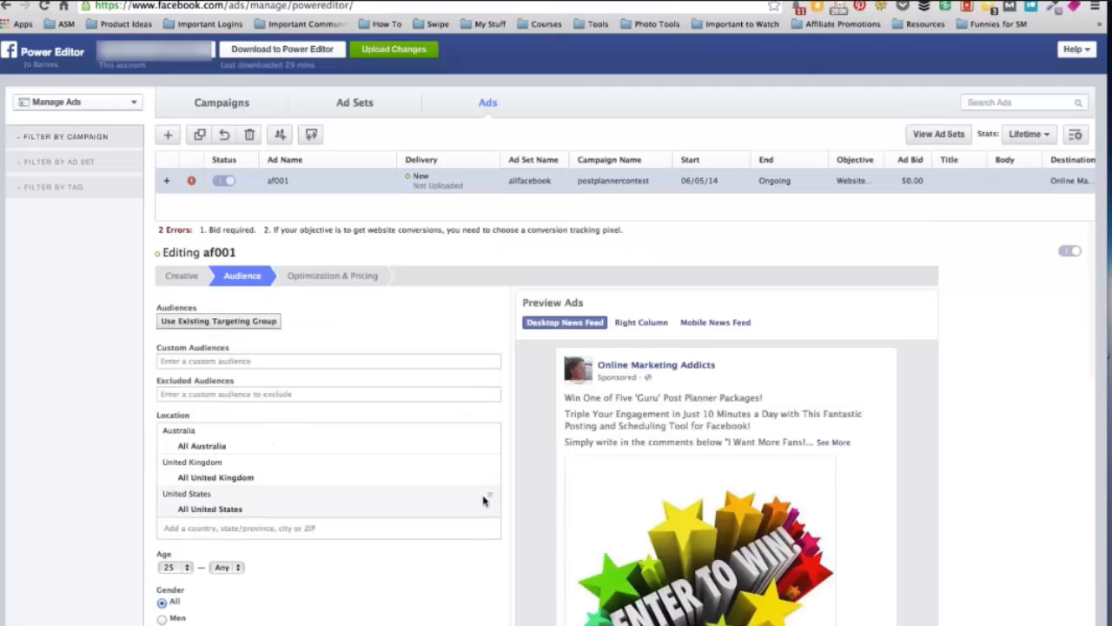
scroll(484, 429, down, 10)
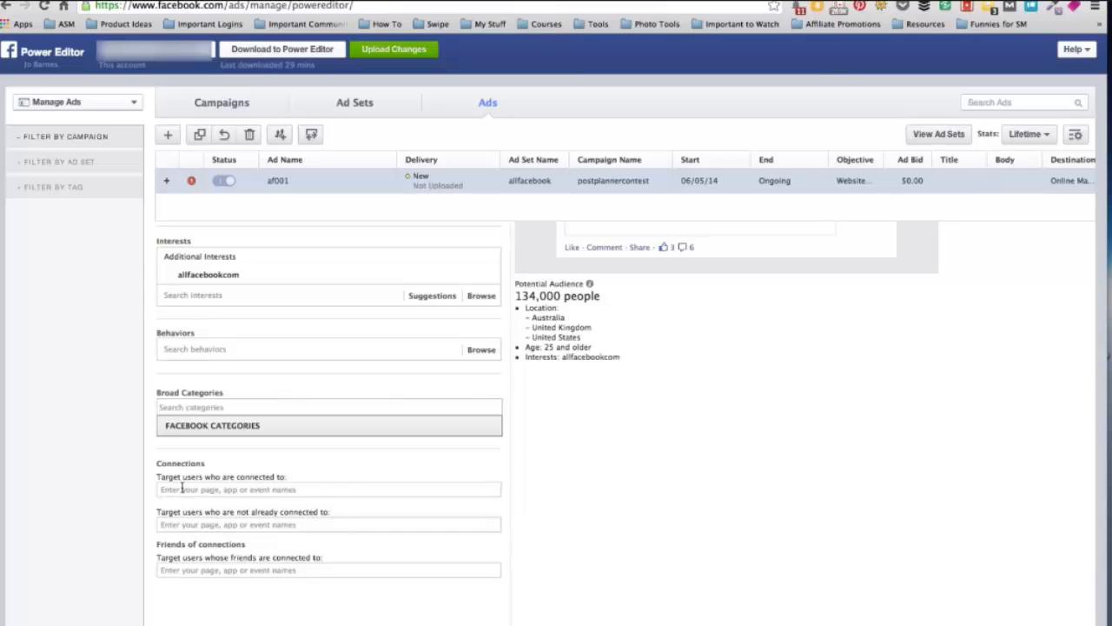
click(184, 489)
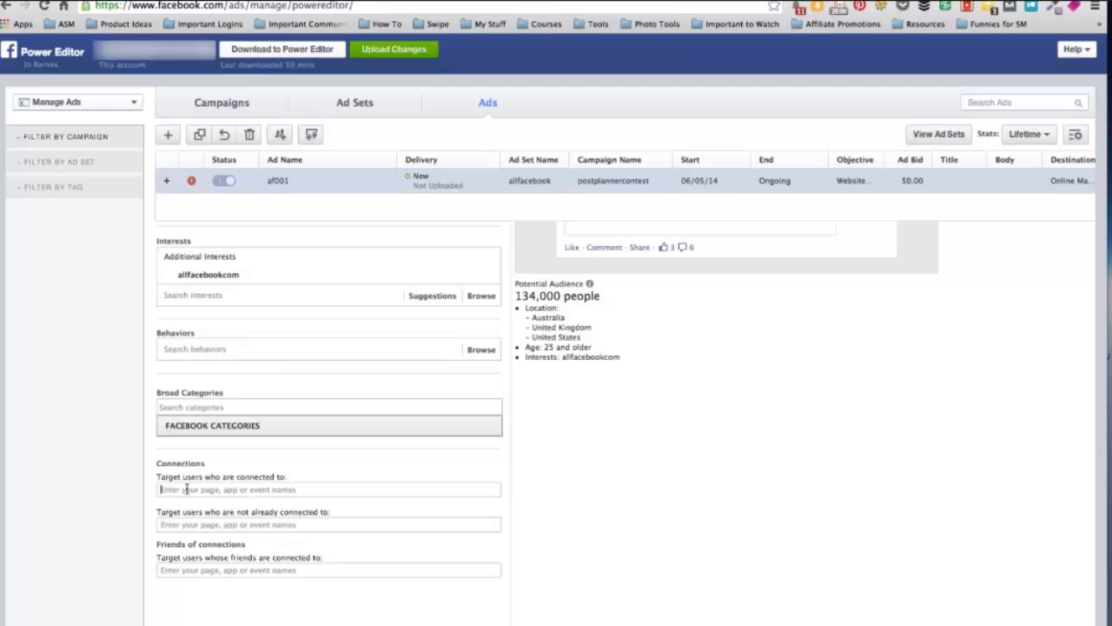
- Set the ad's pricing to Optimized CPM with the recommended default bids
scroll(185, 490, up, 10)
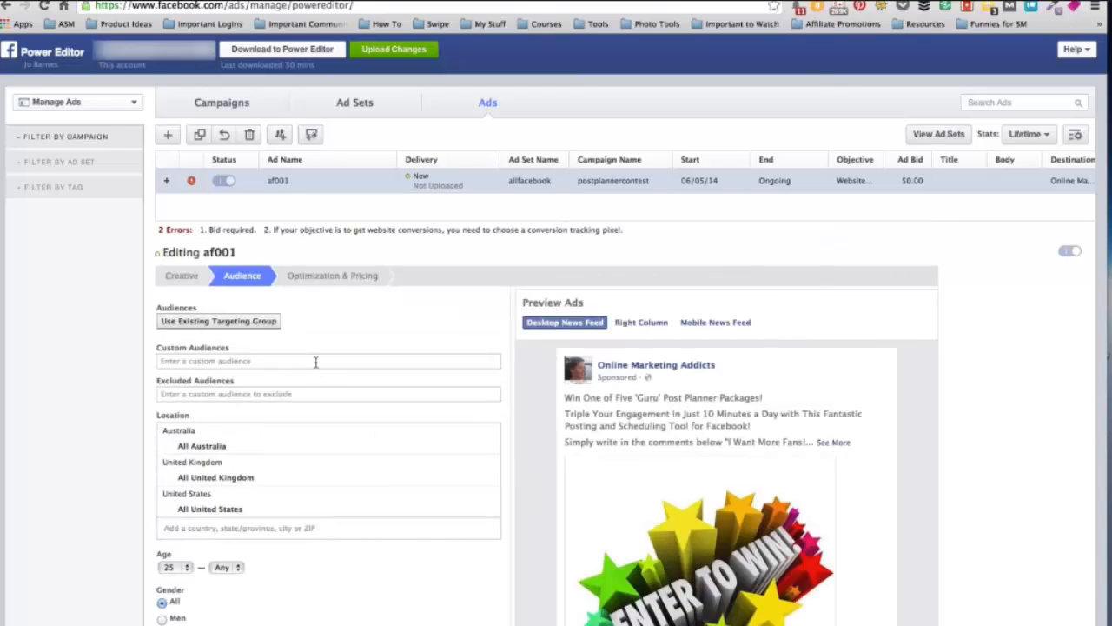
click(332, 278)
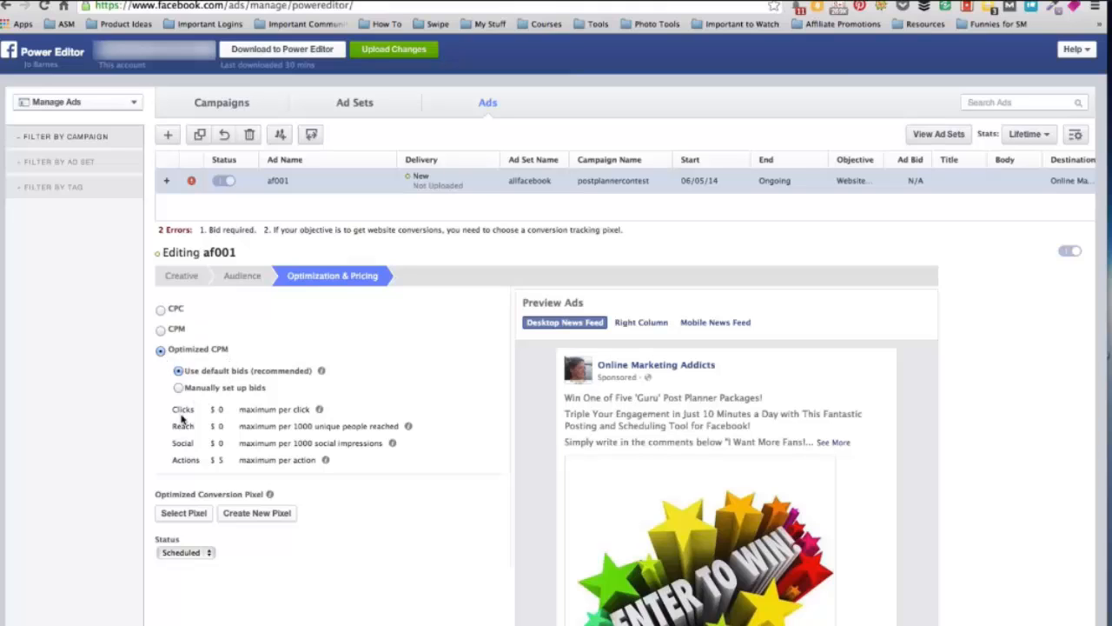
scroll(391, 430, down, 3)
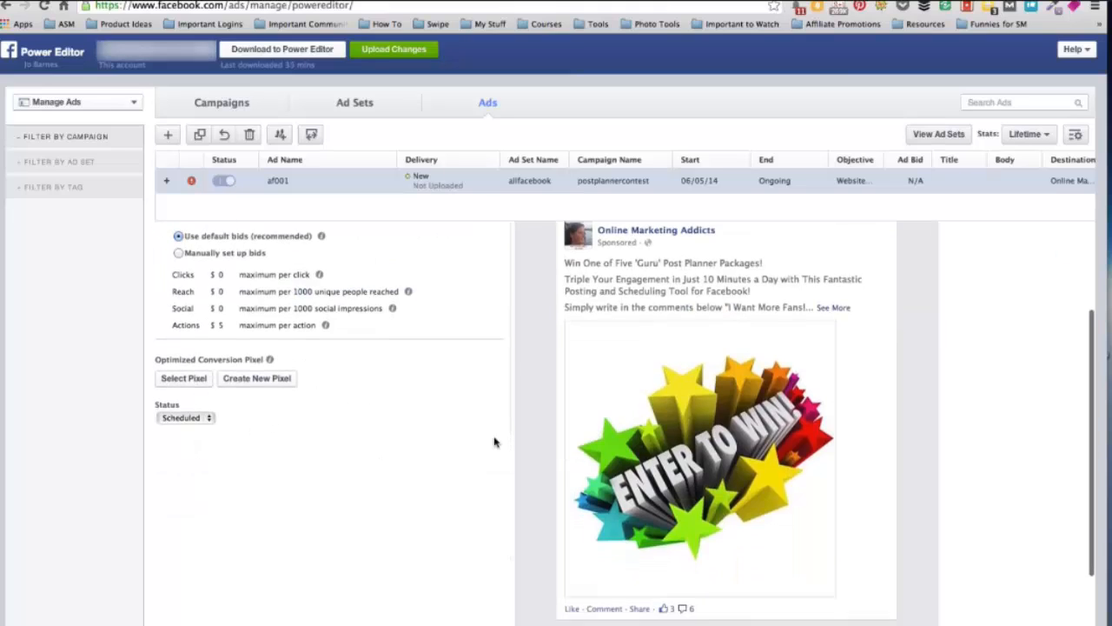
- Create a conversion tracking pixel named postplannercontestleads in the Leads category
click(264, 386)
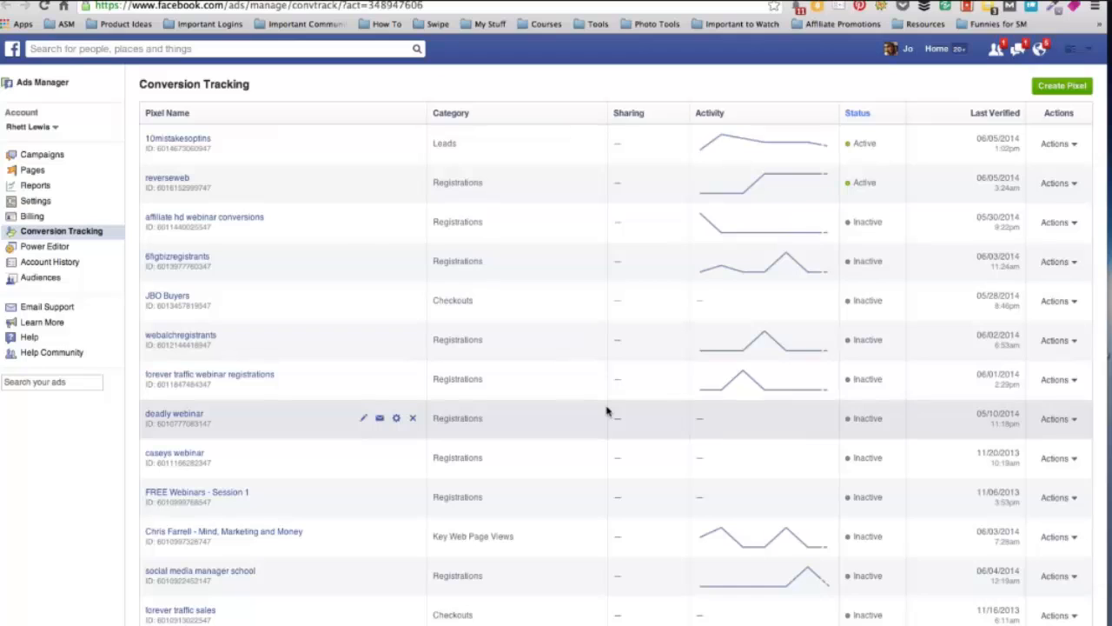
click(1062, 86)
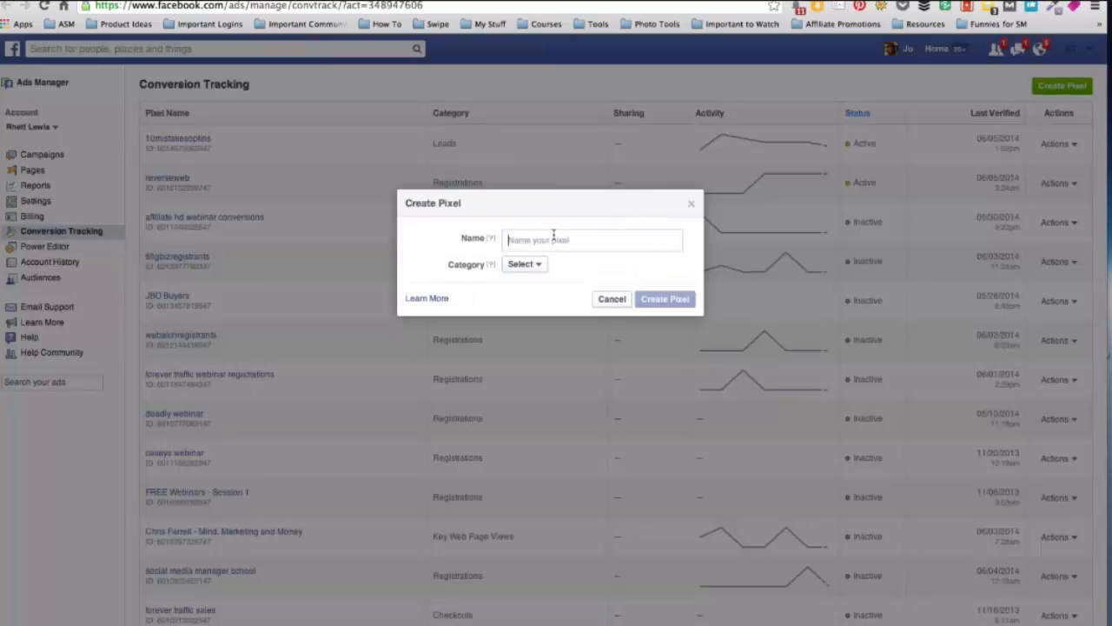
text(postplannercontestleads)
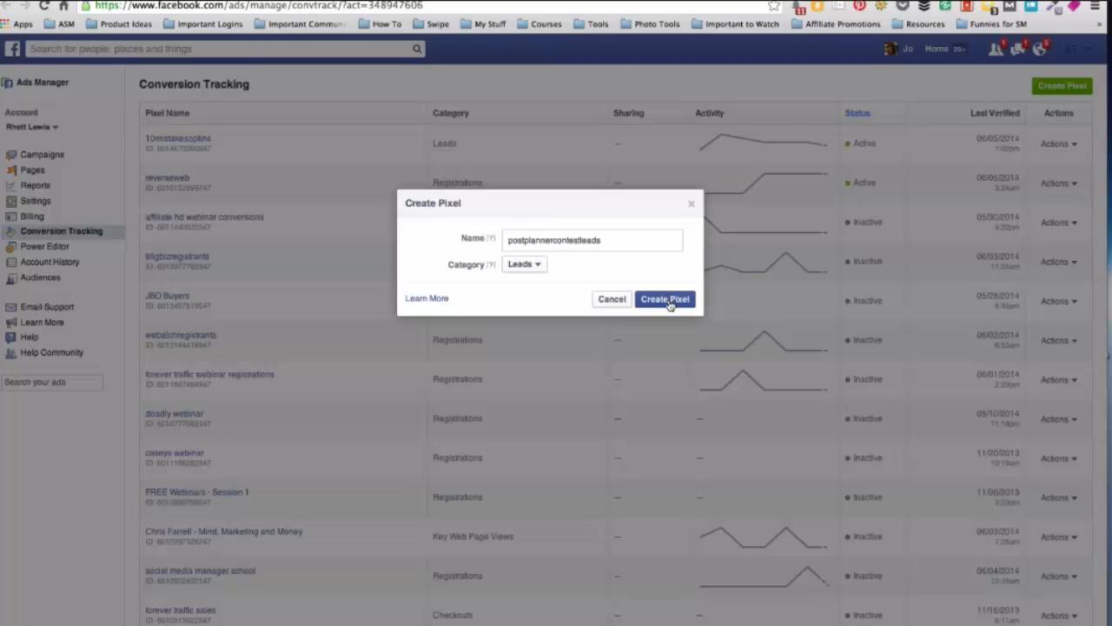
click(668, 301)
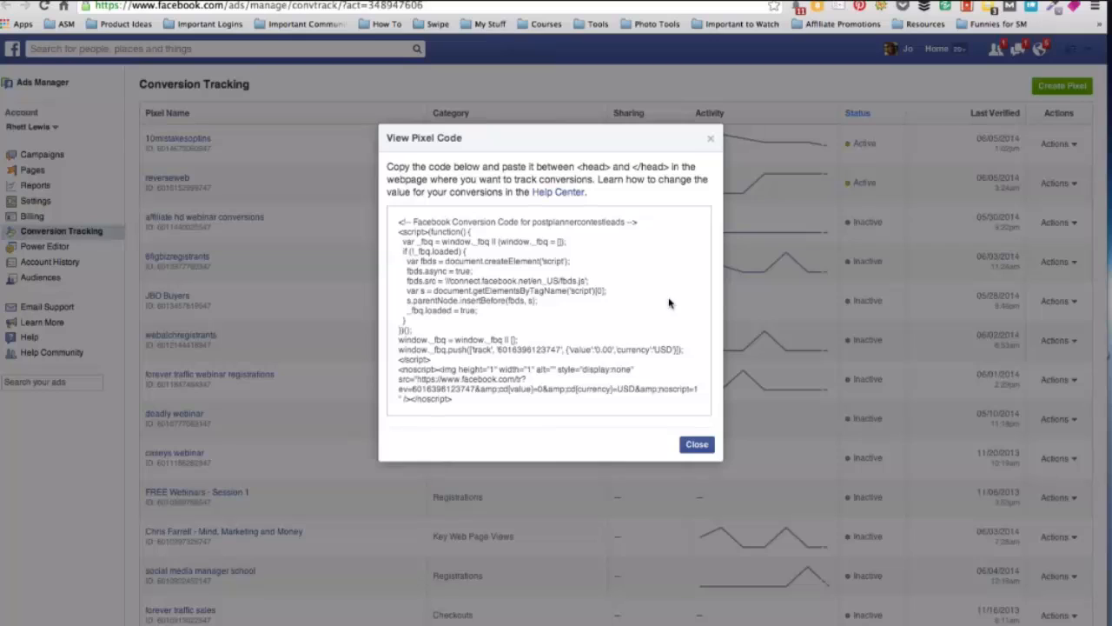
- Copy the new pixel's code and open the Online Marketing Addicts Congratulations! page for editing in WordPress
click(477, 424)
key(ctrl+c)
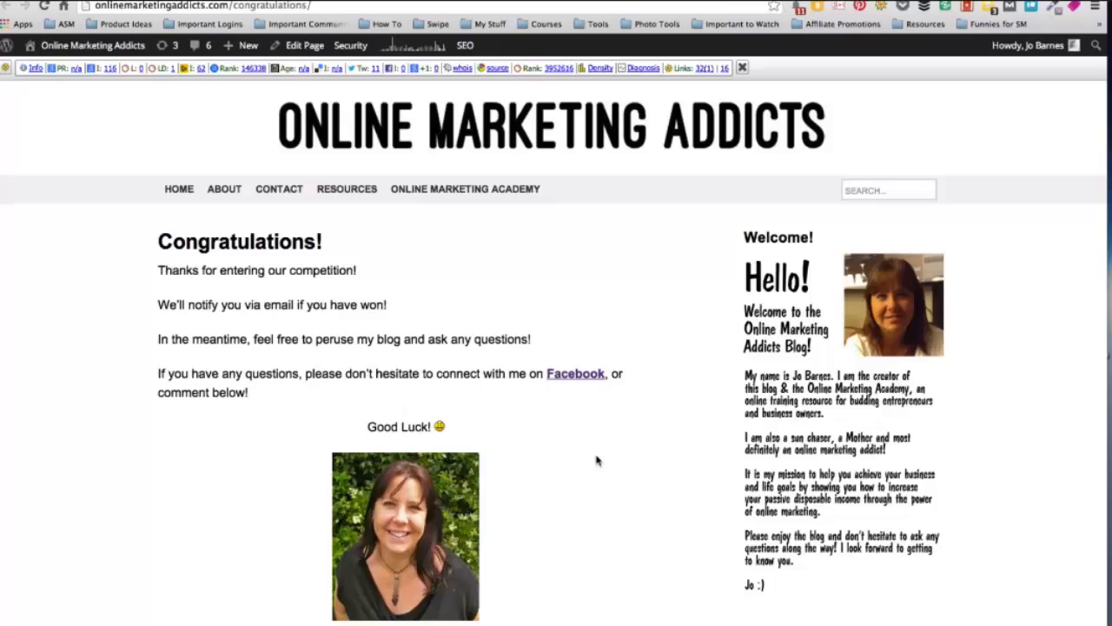
scroll(596, 460, down, 3)
scroll(597, 459, up, 1)
scroll(596, 460, up, 4)
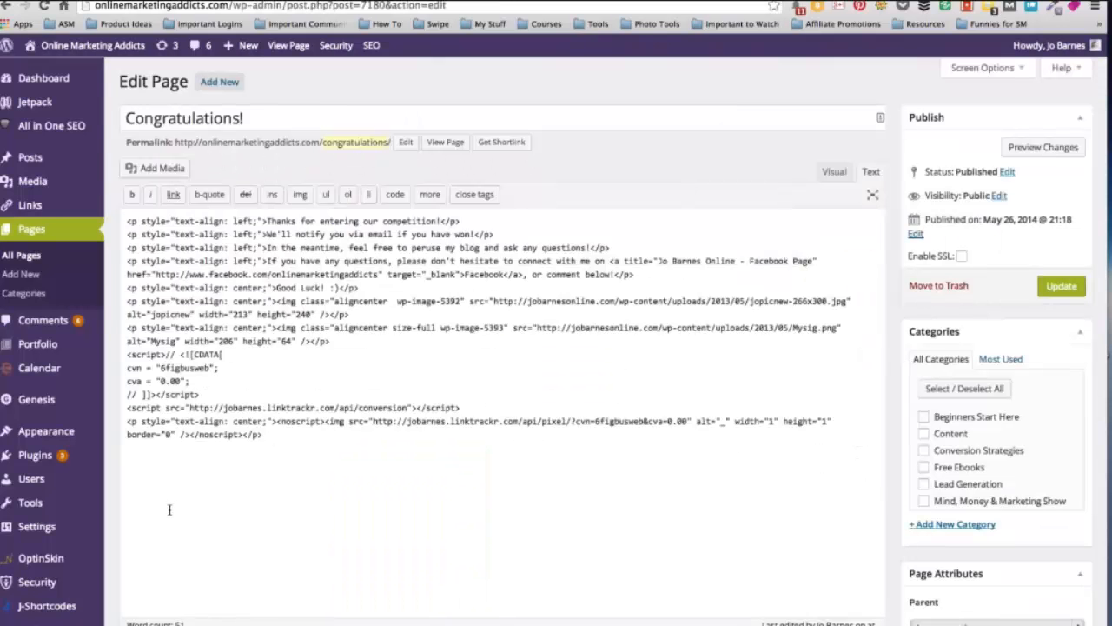
- Paste the pixel code below the existing HTML of the Congratulations! page and update the page
key(Return)
key(Return)
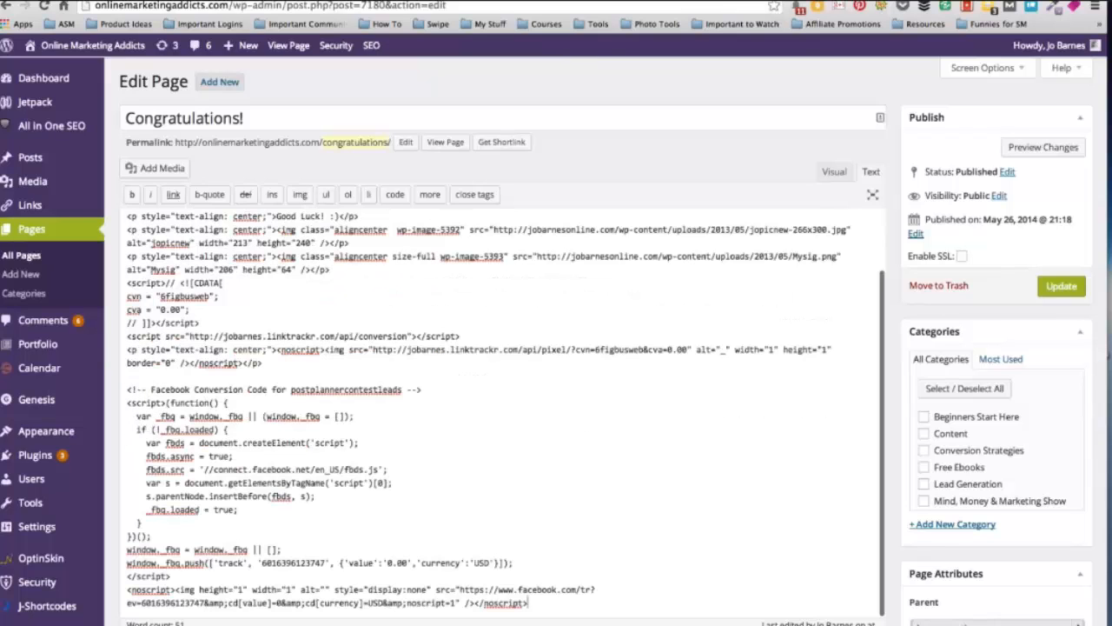
key(ctrl+v)
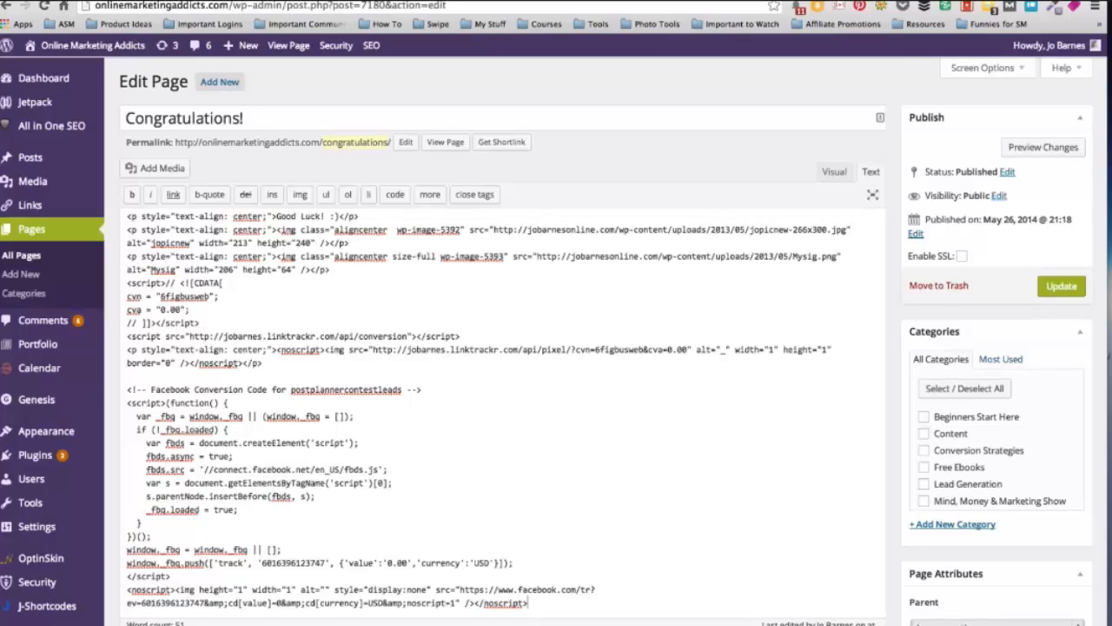
click(1059, 290)
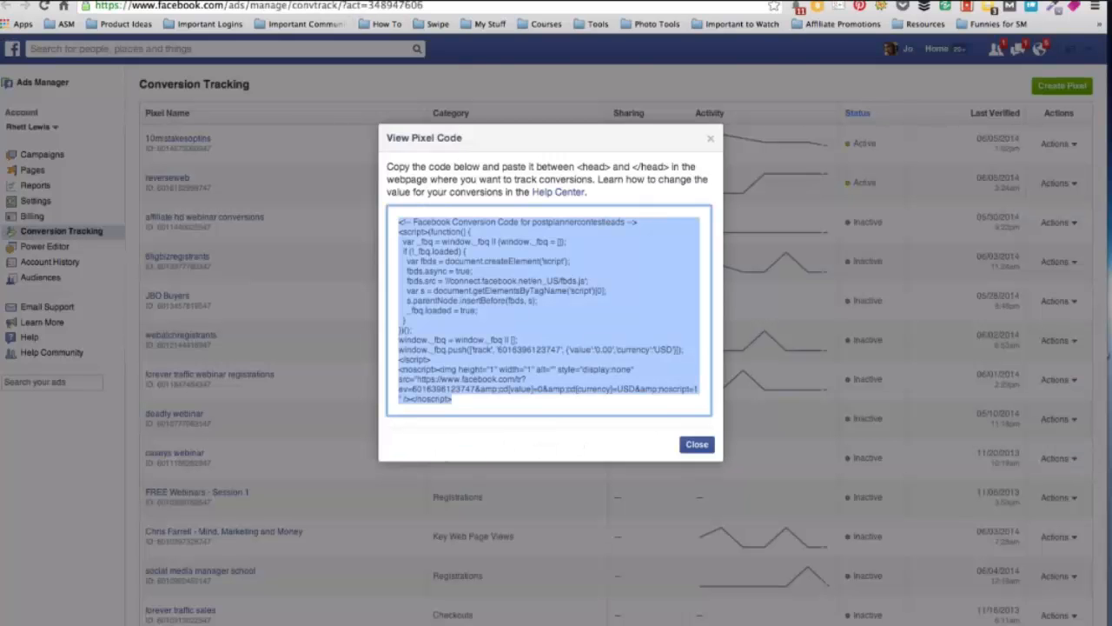
- Return to Power Editor and assign the postplannercontestleads conversion tracking pixel to the ad's creative settings
click(710, 138)
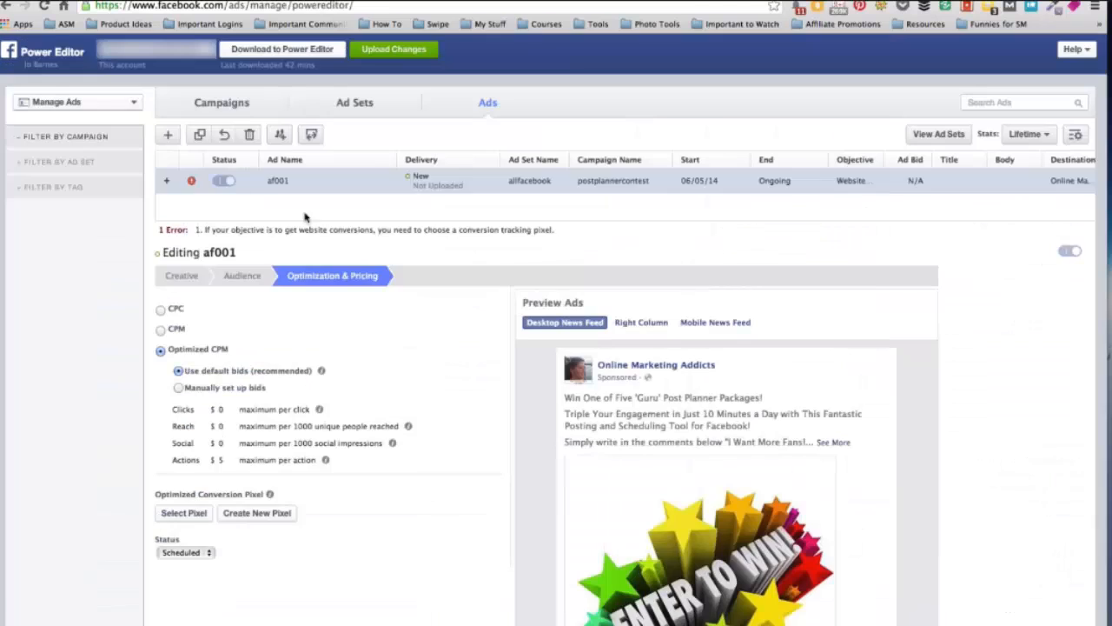
click(183, 276)
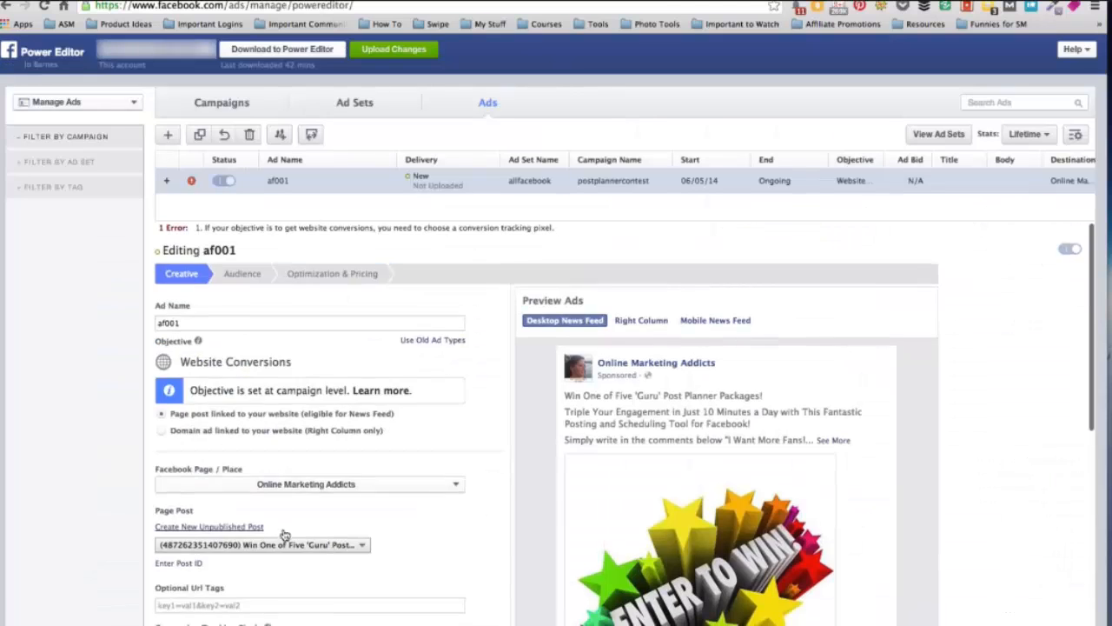
scroll(282, 529, down, 5)
click(185, 368)
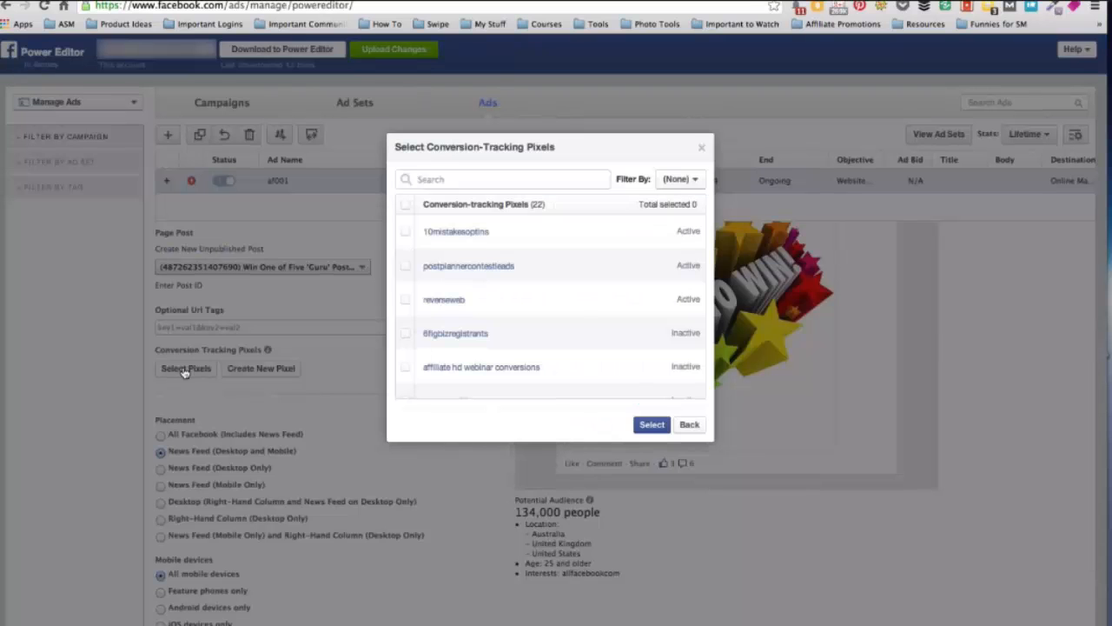
click(439, 270)
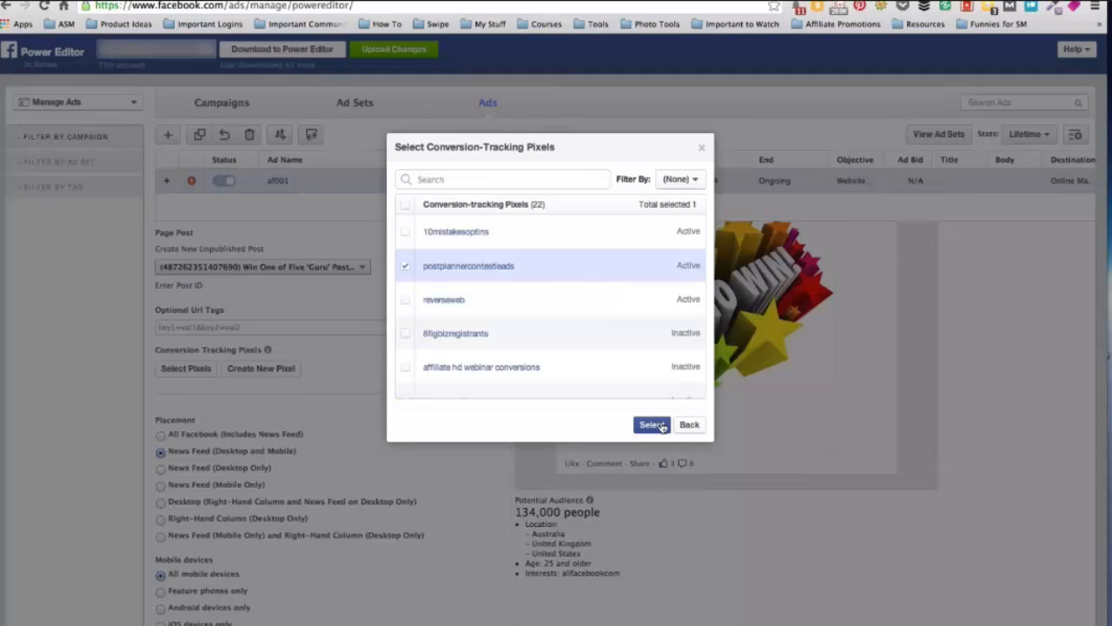
click(652, 424)
- Upload the pending campaign, ad set and ad changes to Facebook and close the upload dialog
scroll(502, 328, up, 5)
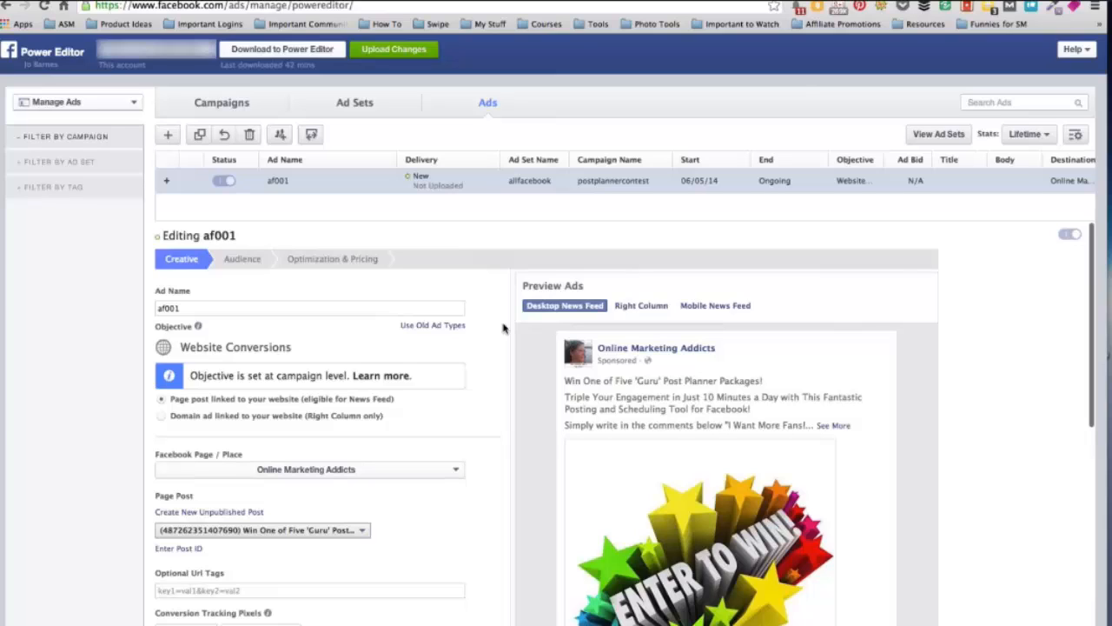
click(394, 49)
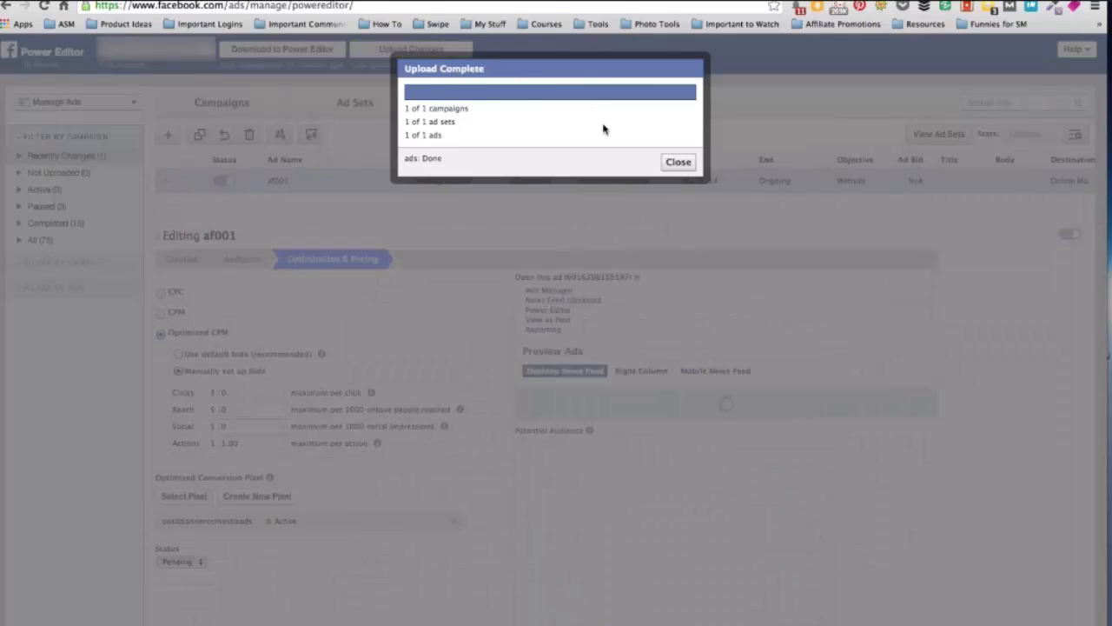
click(677, 162)
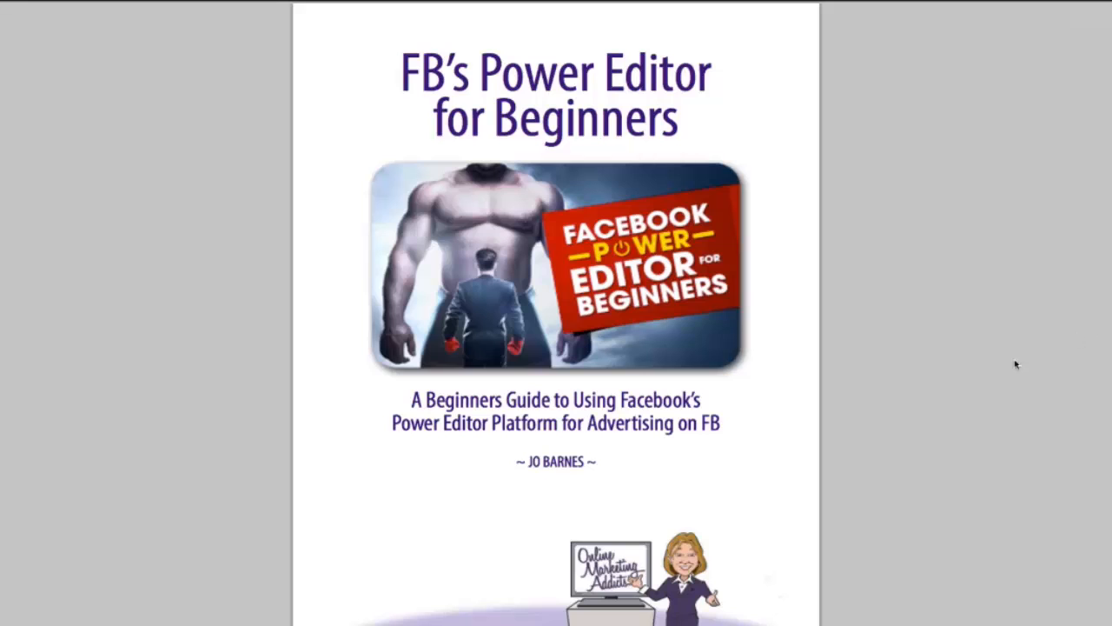
scroll(1009, 384, down, 5)
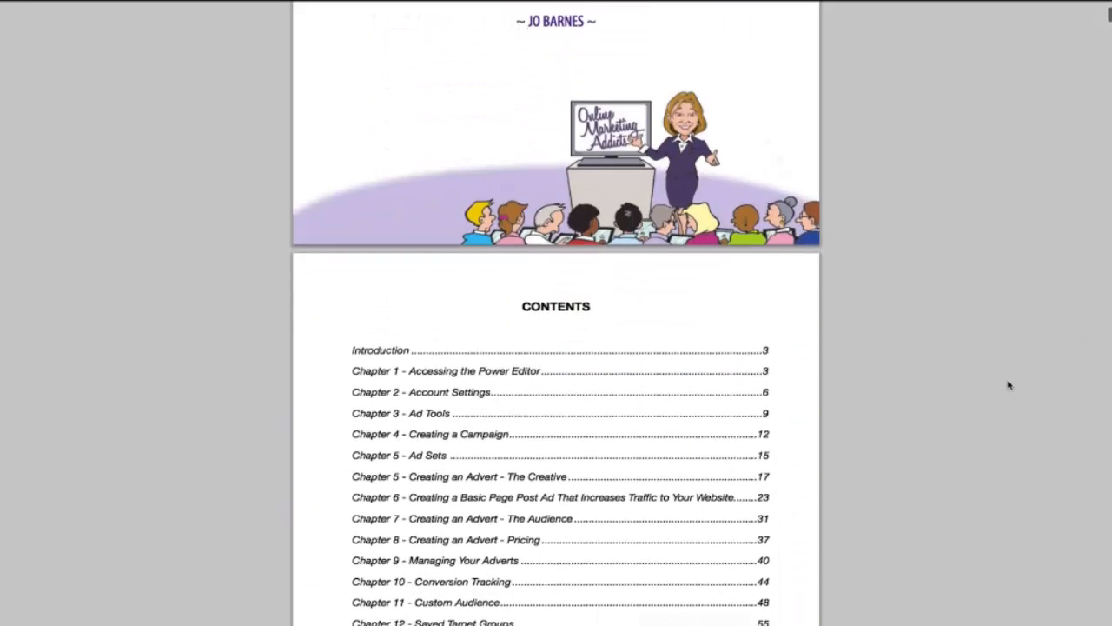
- Look through the Power Editor guide's contents page and its chapters on accessing the Power Editor, account settings and ad tools
scroll(1009, 384, down, 1)
scroll(1009, 384, down, 3)
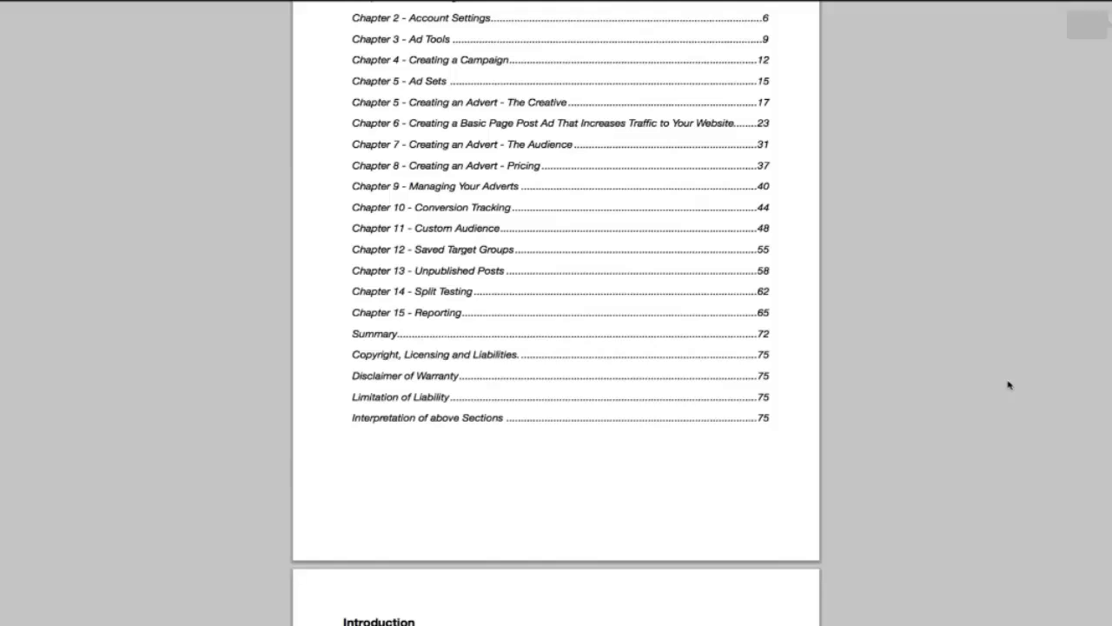
scroll(1009, 384, down, 6)
scroll(1009, 384, down, 8)
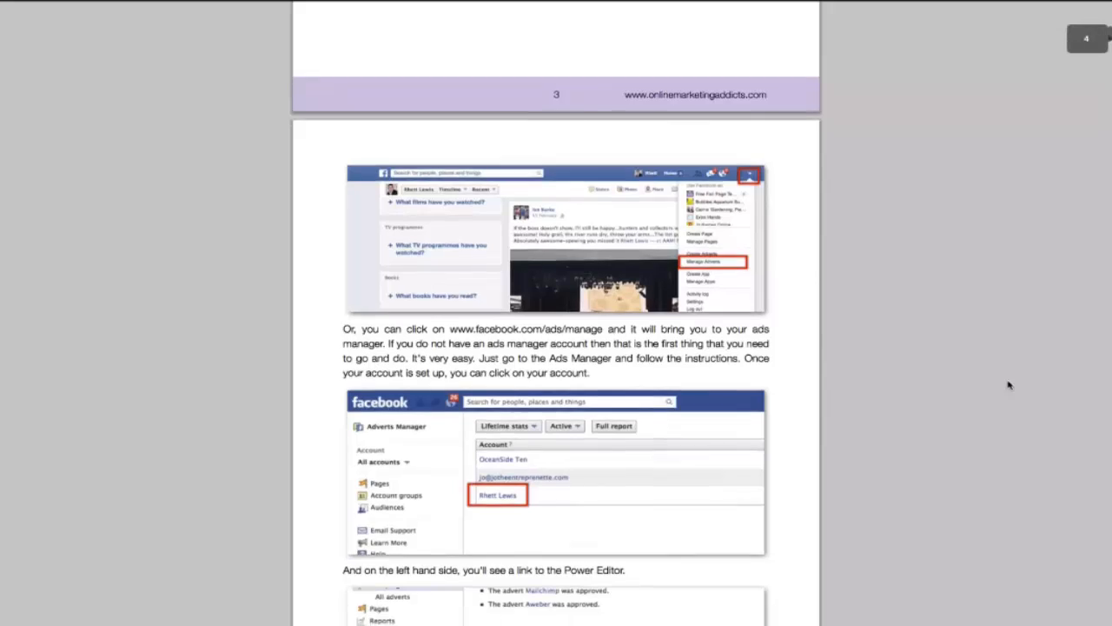
scroll(1009, 384, down, 6)
scroll(1009, 384, down, 14)
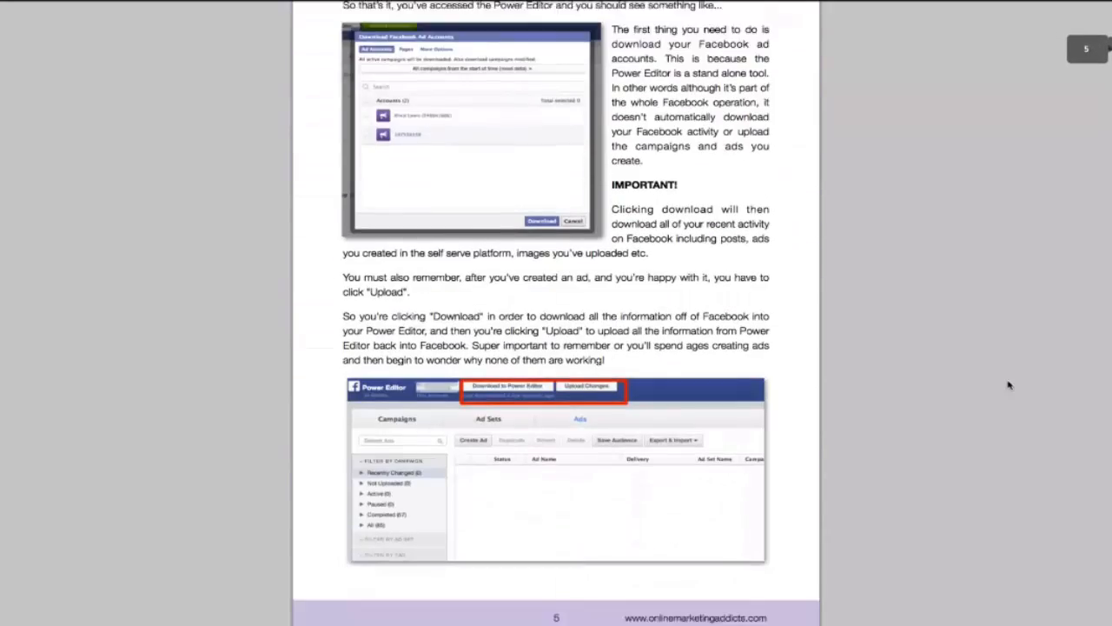
scroll(1009, 384, down, 11)
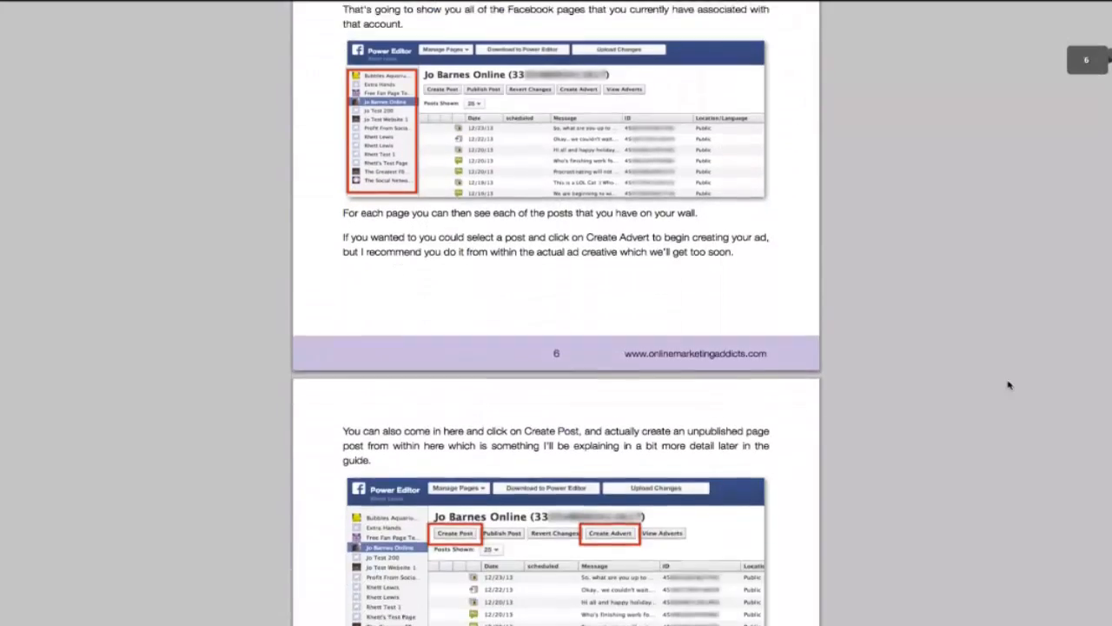
scroll(1009, 384, down, 5)
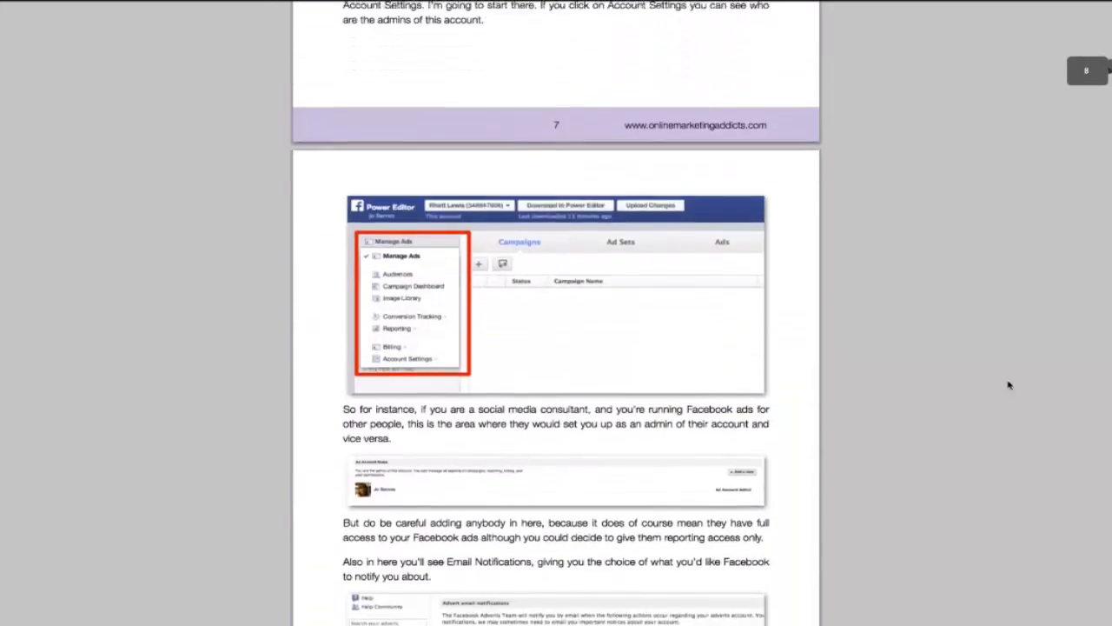
scroll(1009, 384, down, 4)
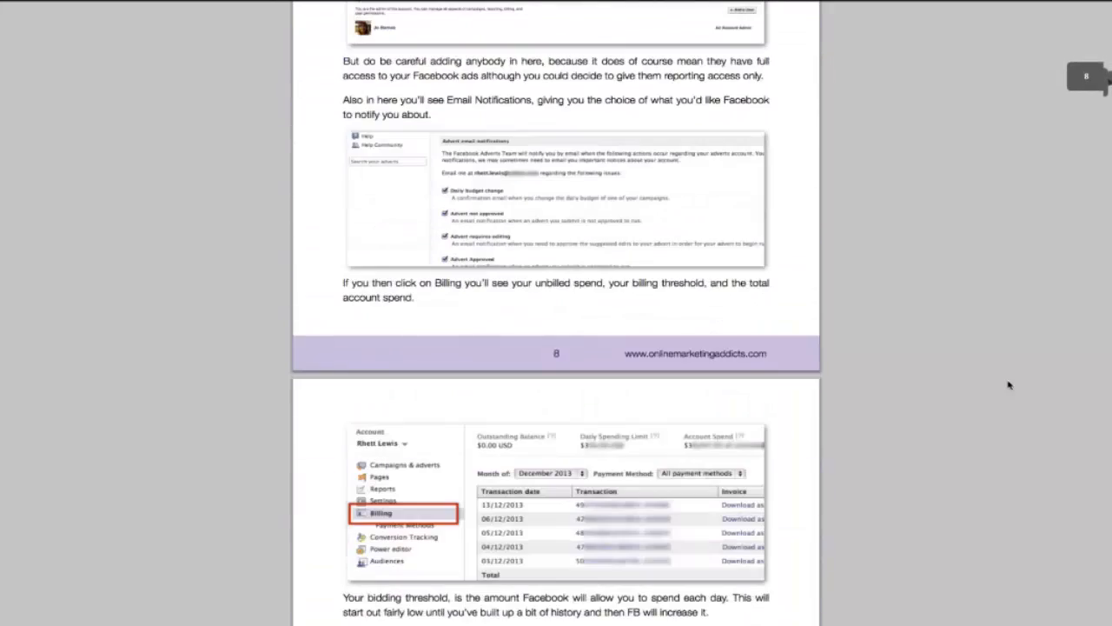
scroll(999, 439, down, 20)
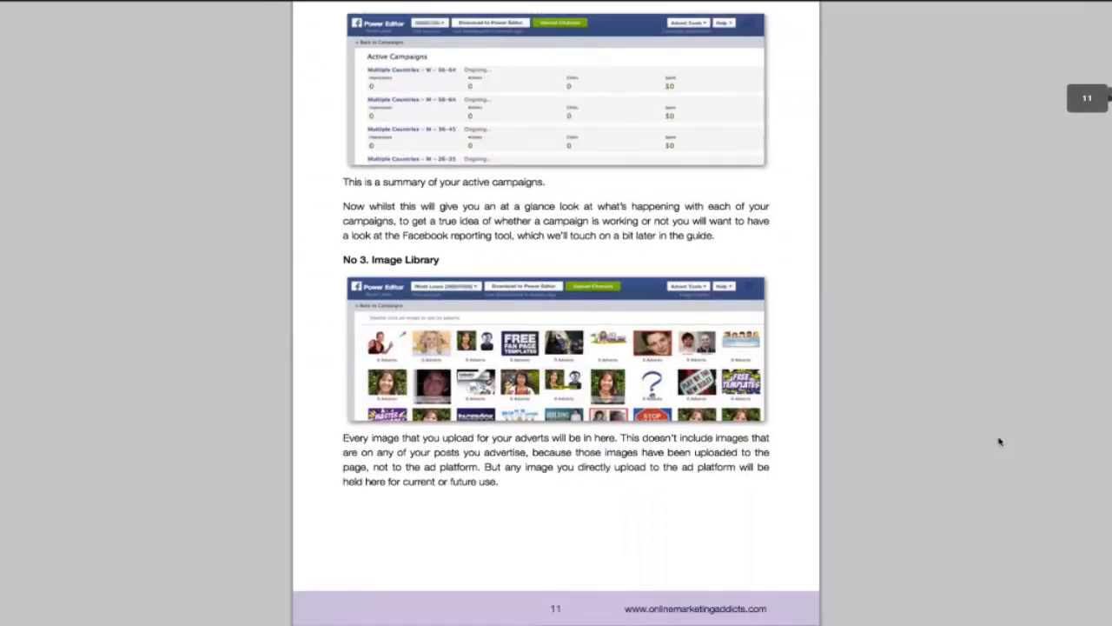
- Read through the guide's chapters on creating a campaign, setting up ad sets and building the advert creative for each objective
scroll(999, 441, down, 14)
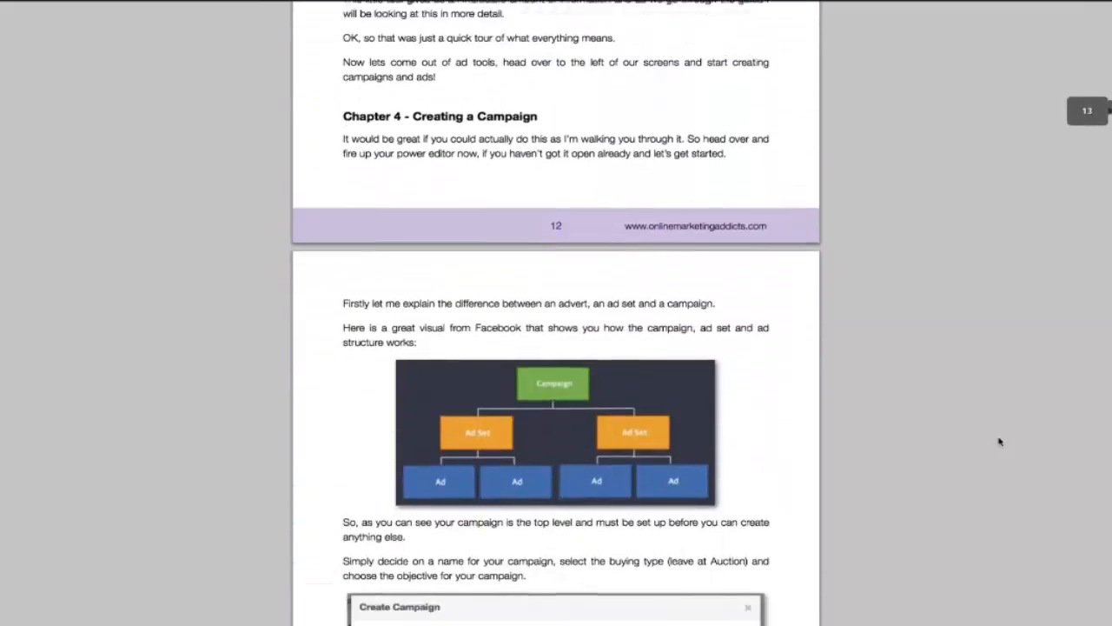
scroll(999, 442, down, 13)
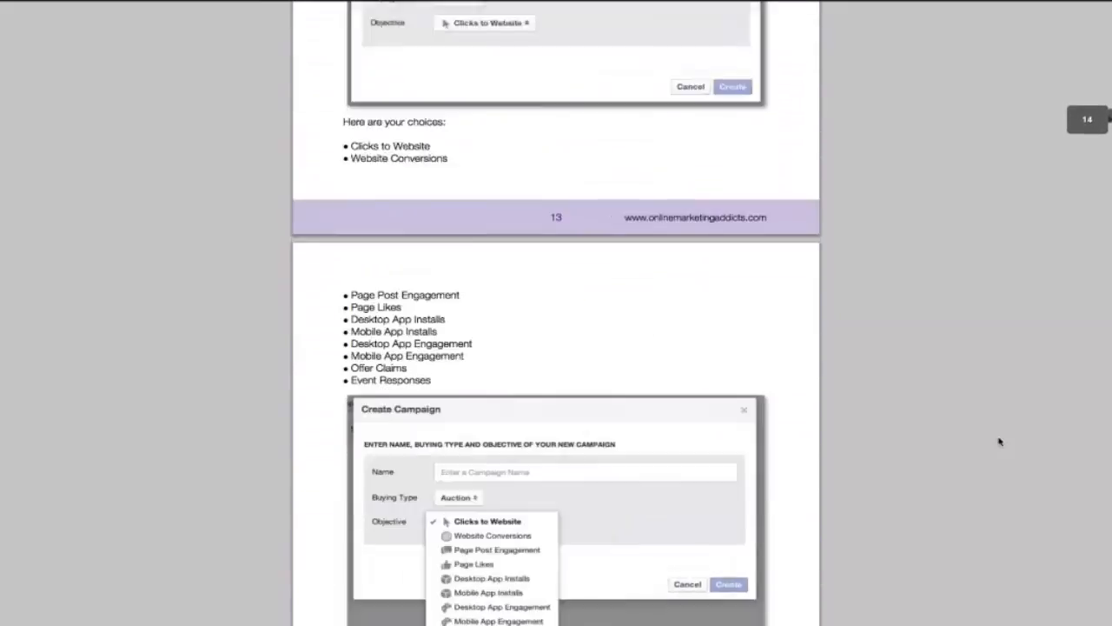
scroll(999, 442, down, 12)
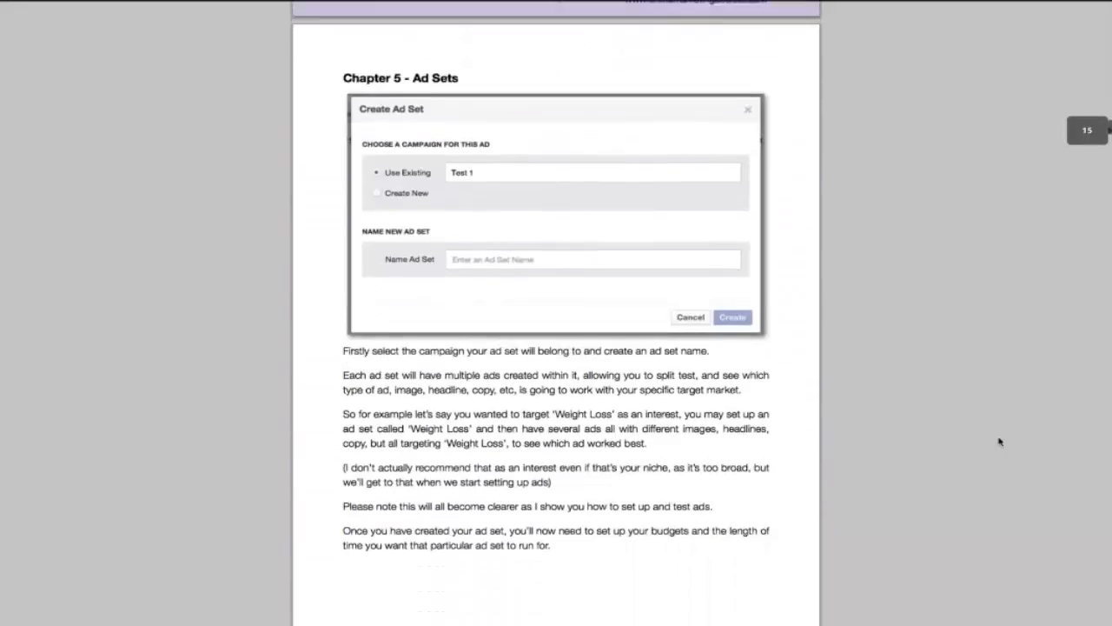
scroll(1000, 442, down, 12)
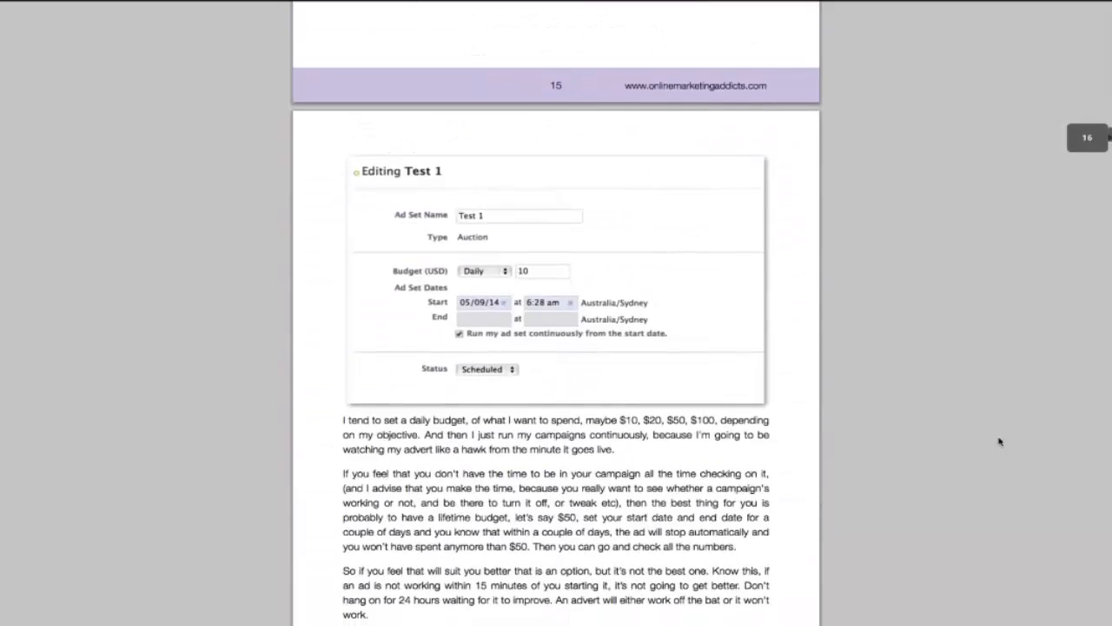
scroll(999, 441, down, 12)
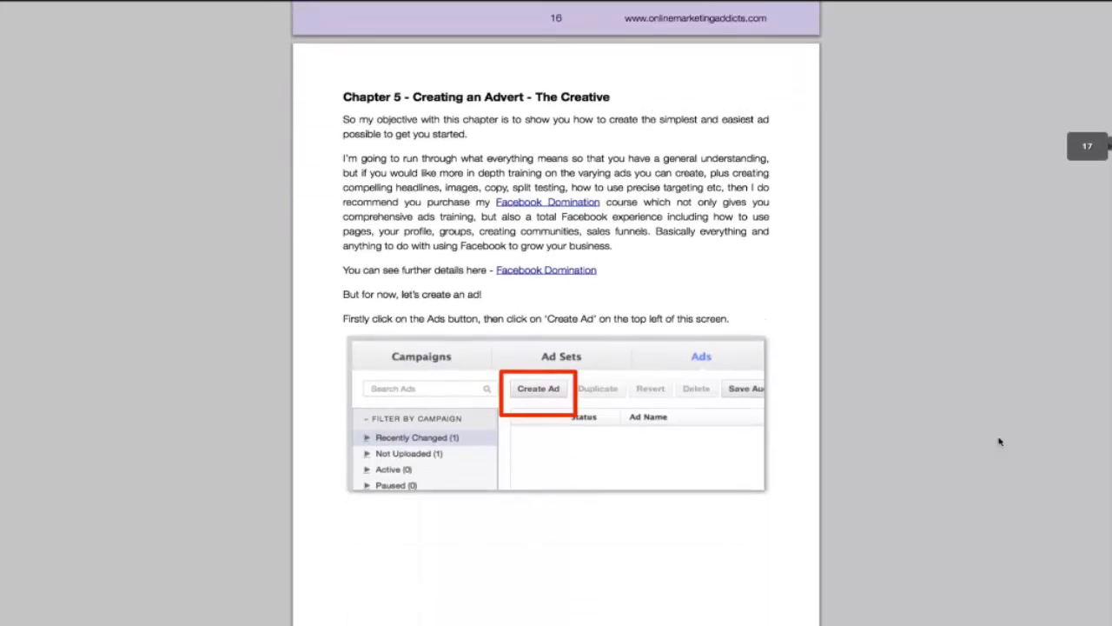
scroll(1000, 442, down, 12)
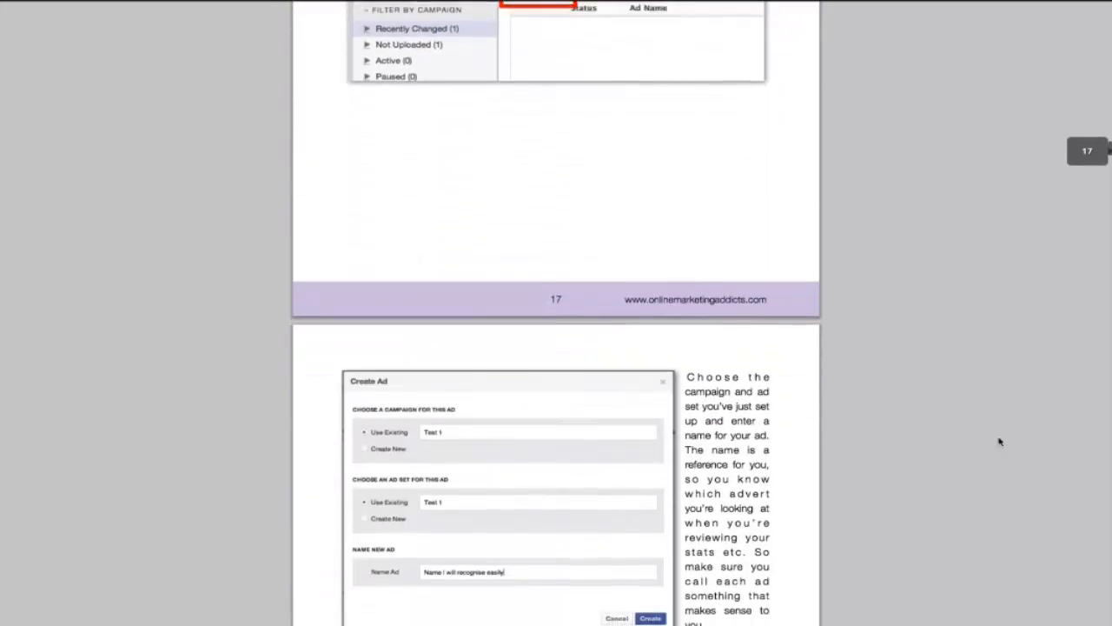
scroll(999, 442, down, 3)
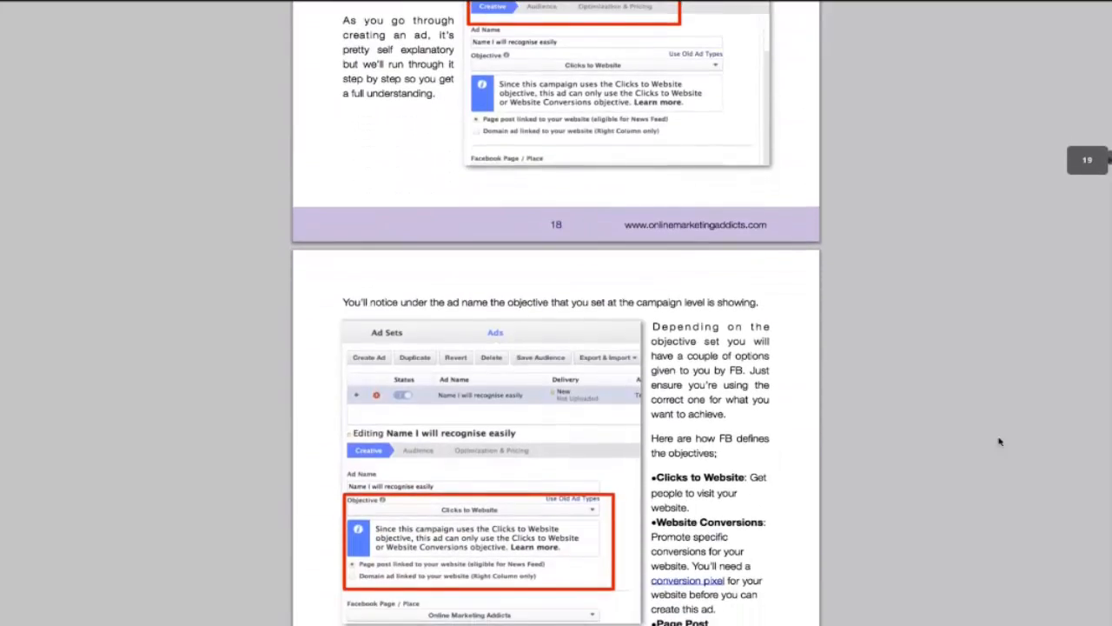
scroll(999, 441, down, 12)
scroll(1000, 442, down, 2)
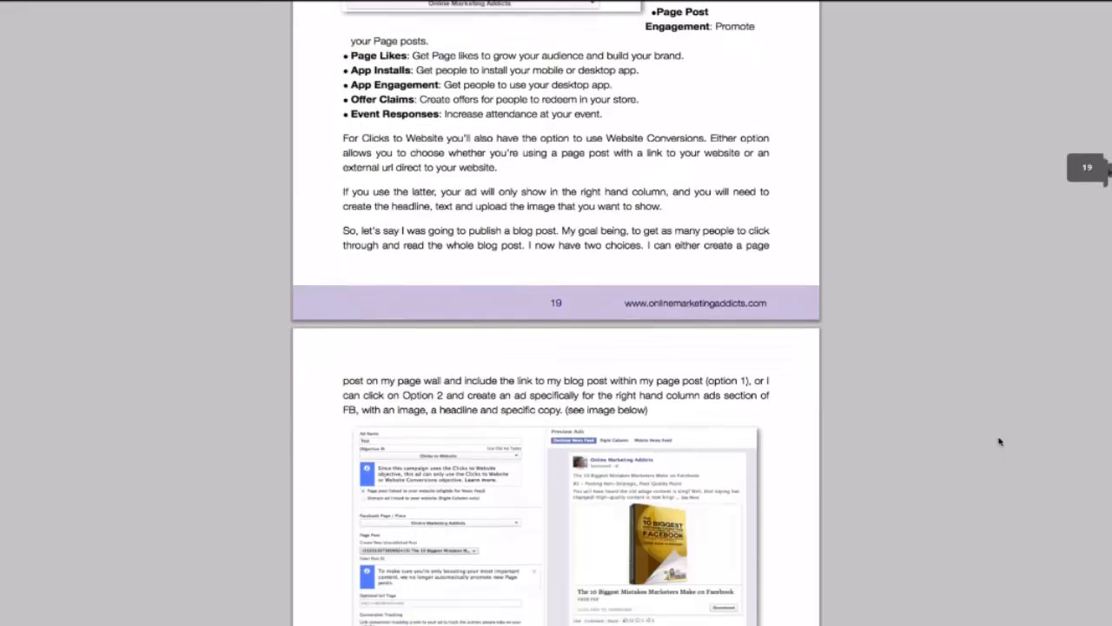
scroll(1000, 442, down, 20)
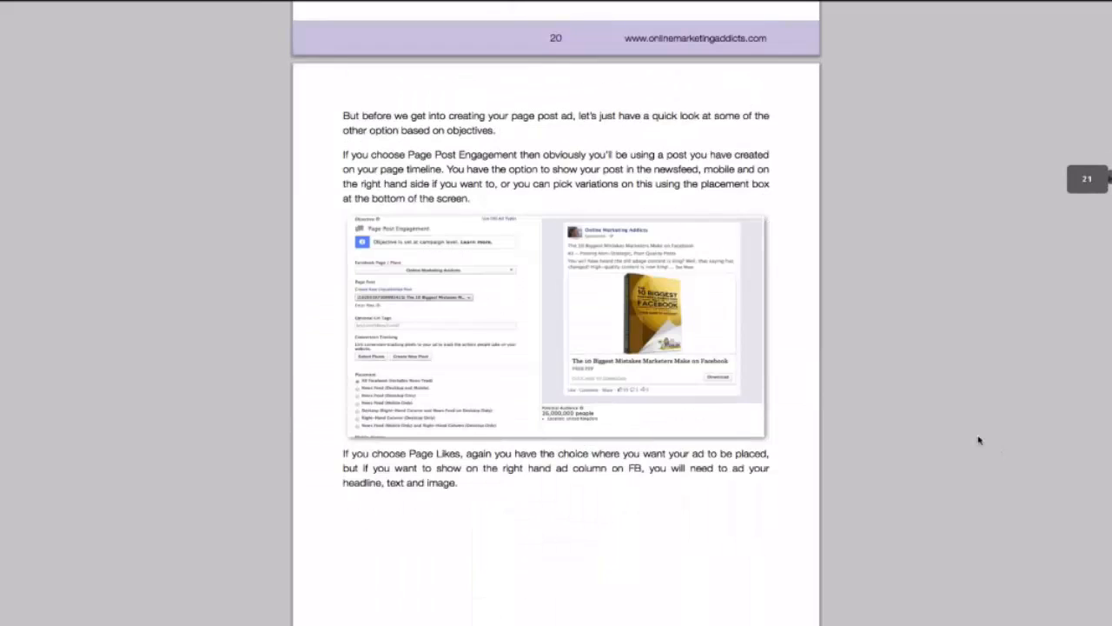
scroll(977, 433, down, 20)
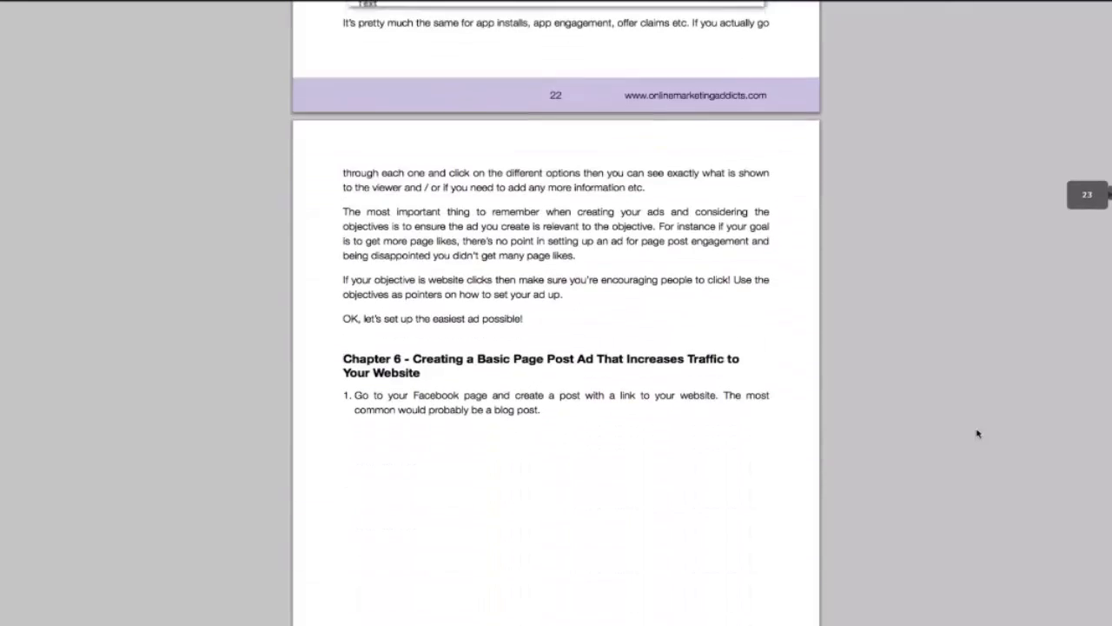
- Examine Chapter 6 of the guide on creating a basic page post ad, including placement and manual post ID entry
scroll(978, 433, down, 20)
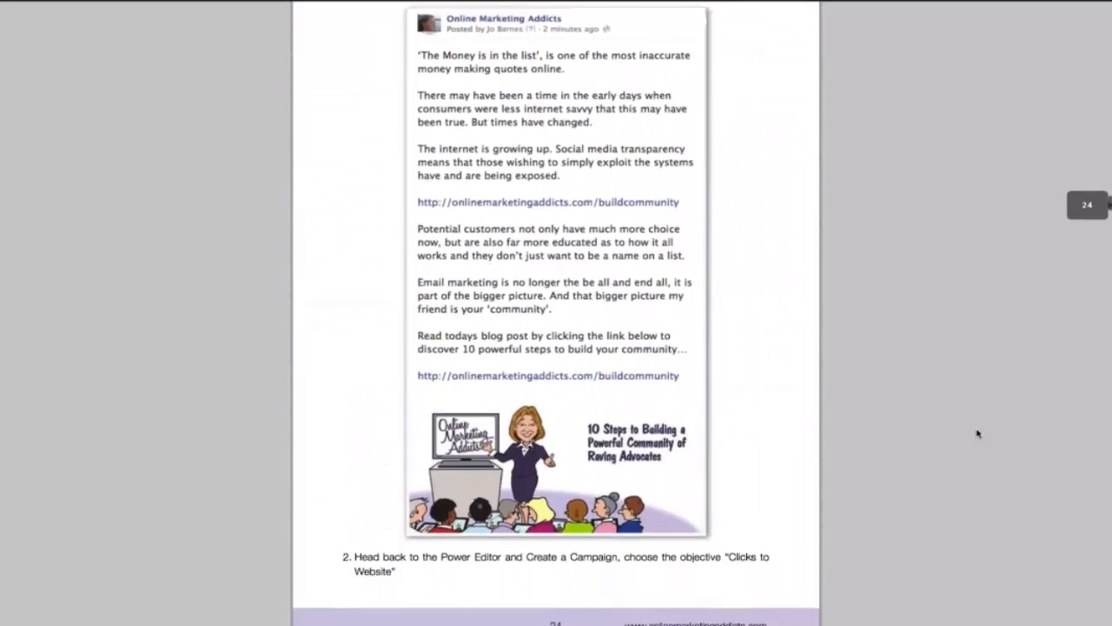
scroll(978, 433, down, 20)
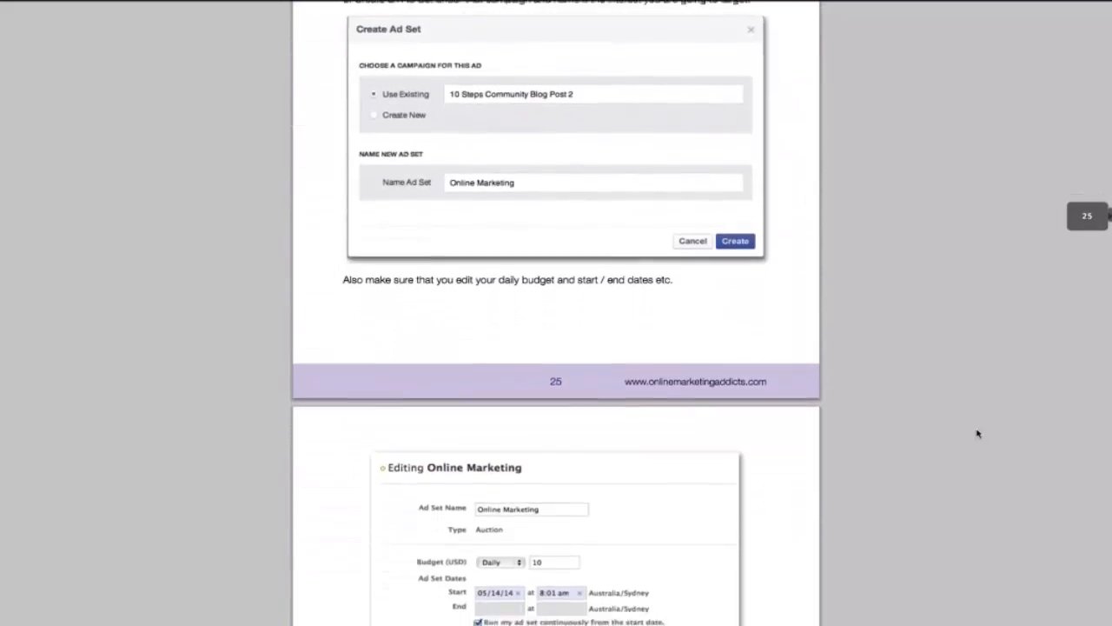
scroll(978, 433, down, 20)
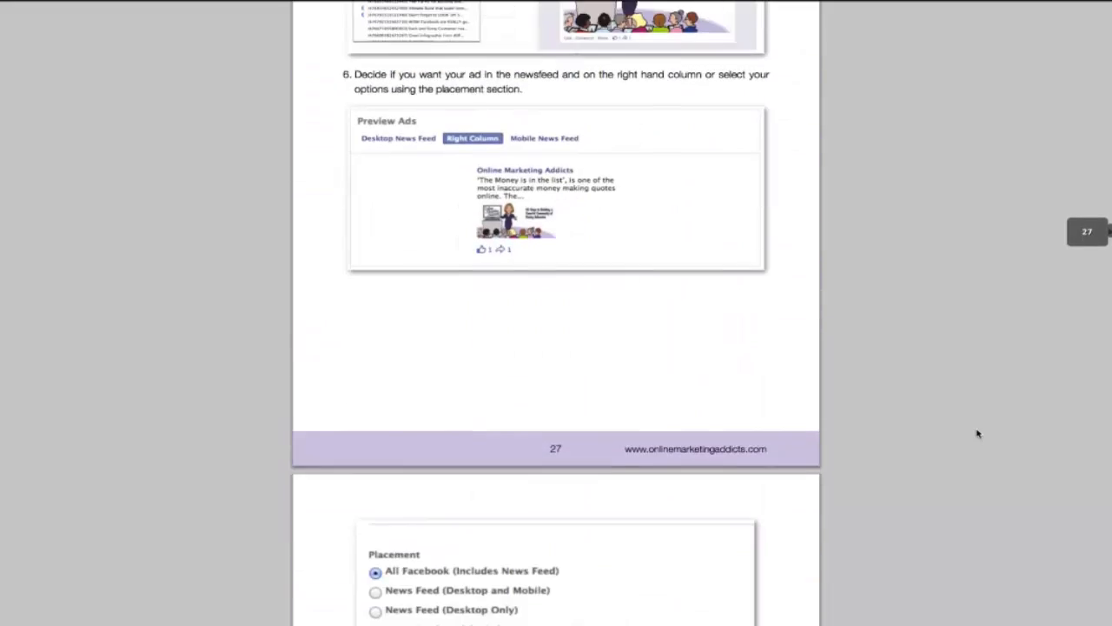
scroll(978, 432, down, 3)
scroll(978, 433, down, 6)
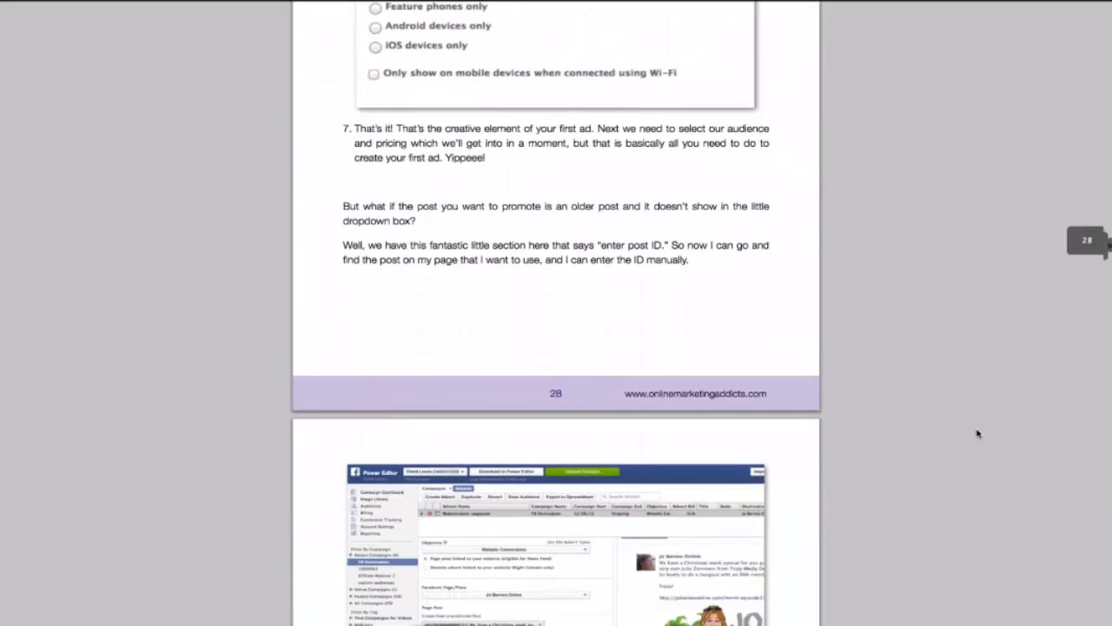
scroll(978, 433, down, 20)
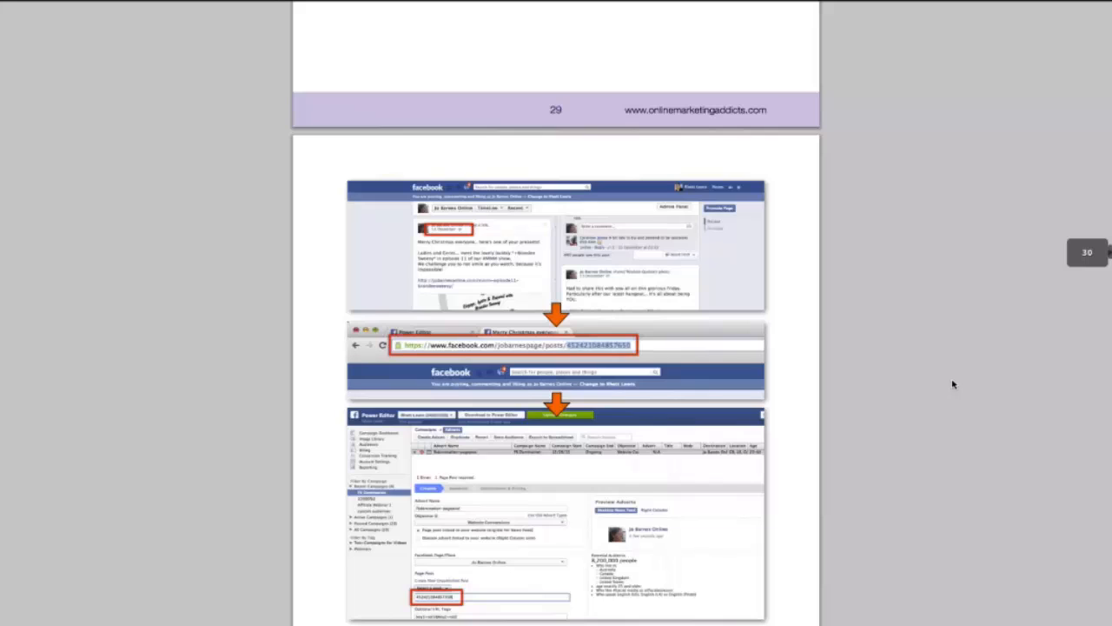
scroll(953, 384, down, 15)
scroll(953, 385, down, 10)
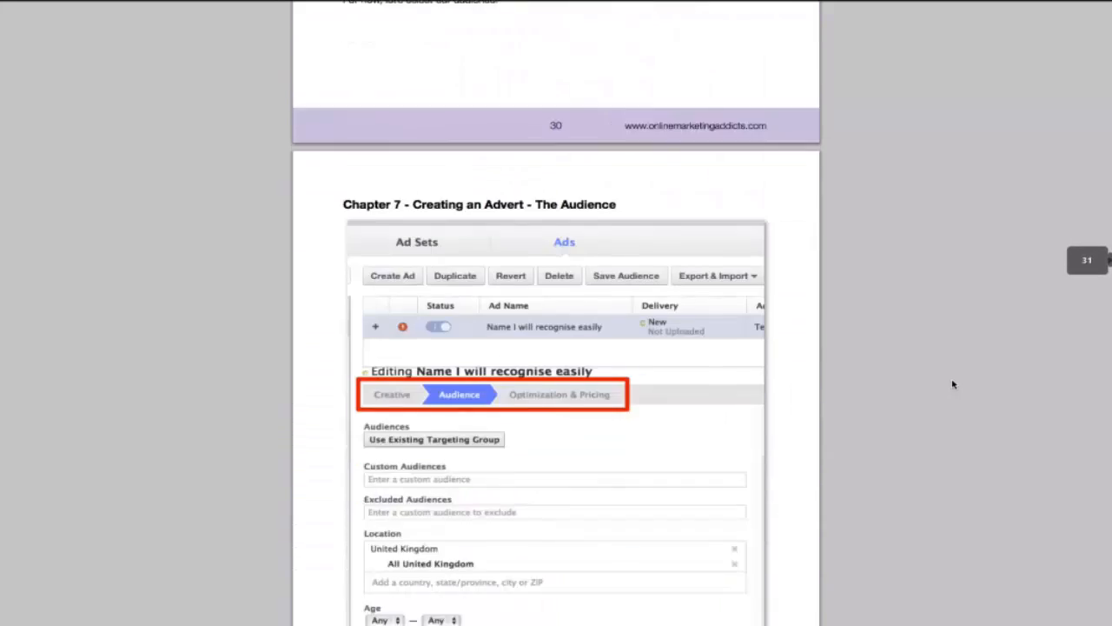
- Review the guide's chapters on the advert audience and pricing, covering location, demographics, interests, connections and the CPC and CPM options
scroll(952, 384, down, 9)
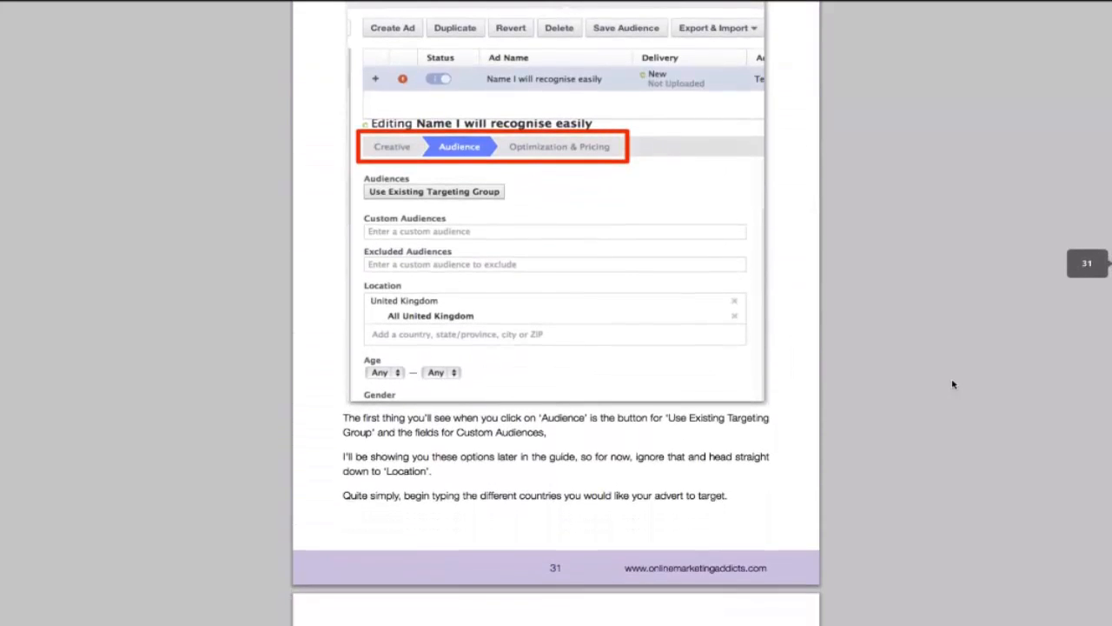
scroll(952, 384, down, 20)
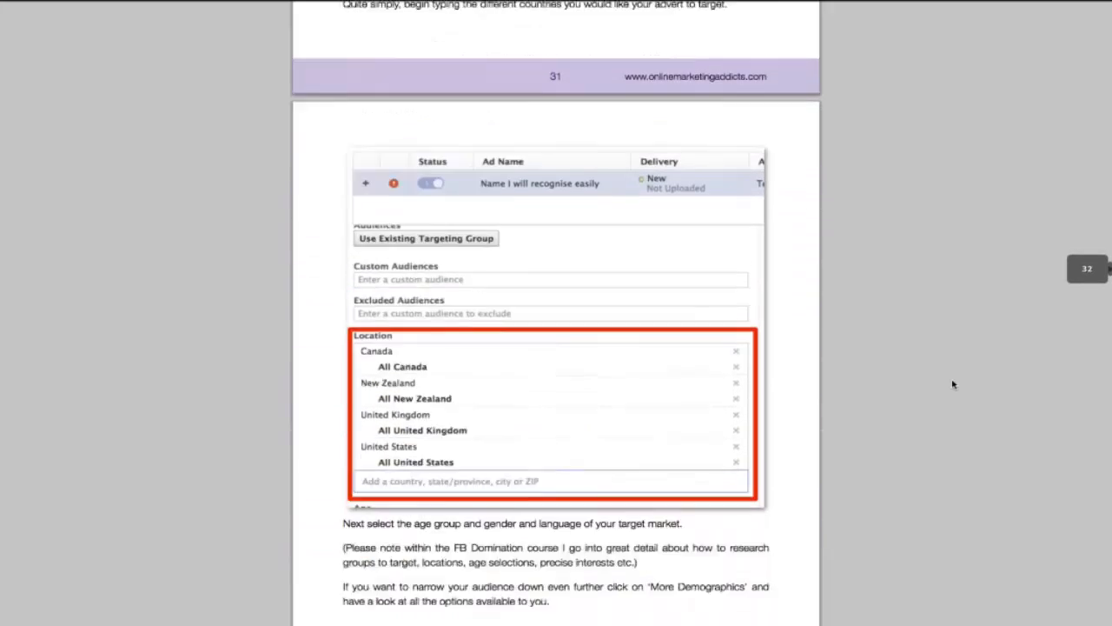
scroll(953, 384, down, 1)
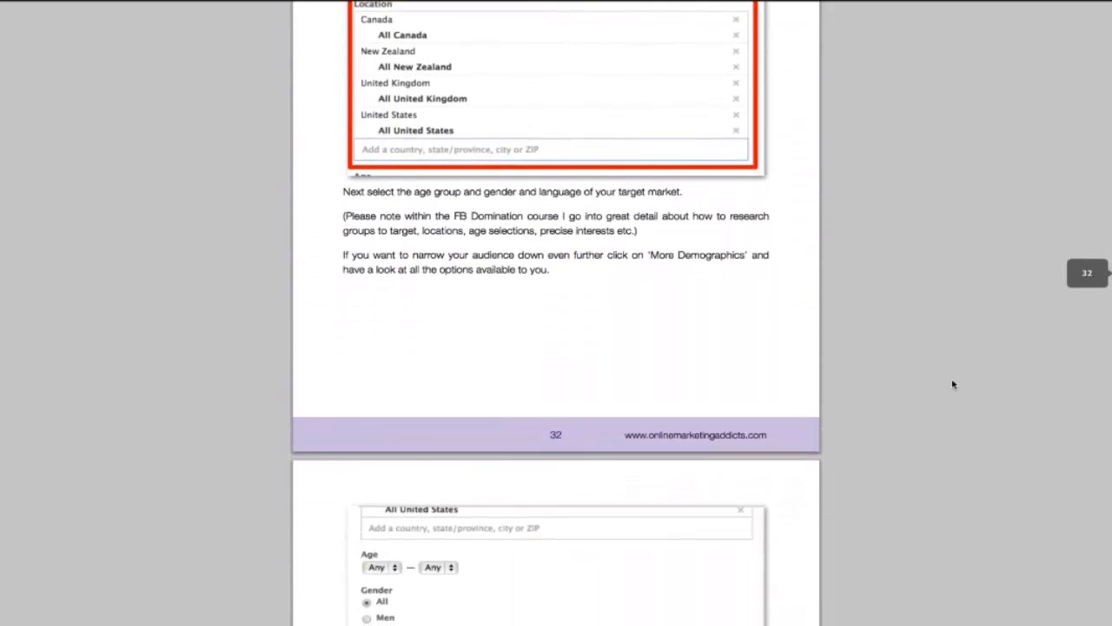
scroll(952, 384, down, 12)
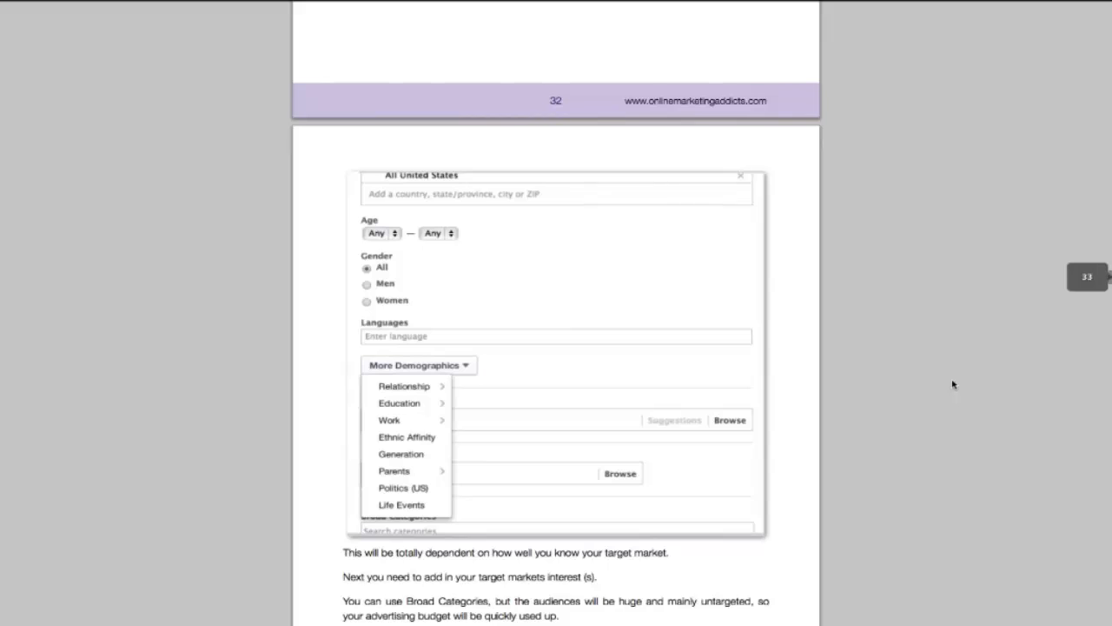
scroll(952, 385, down, 17)
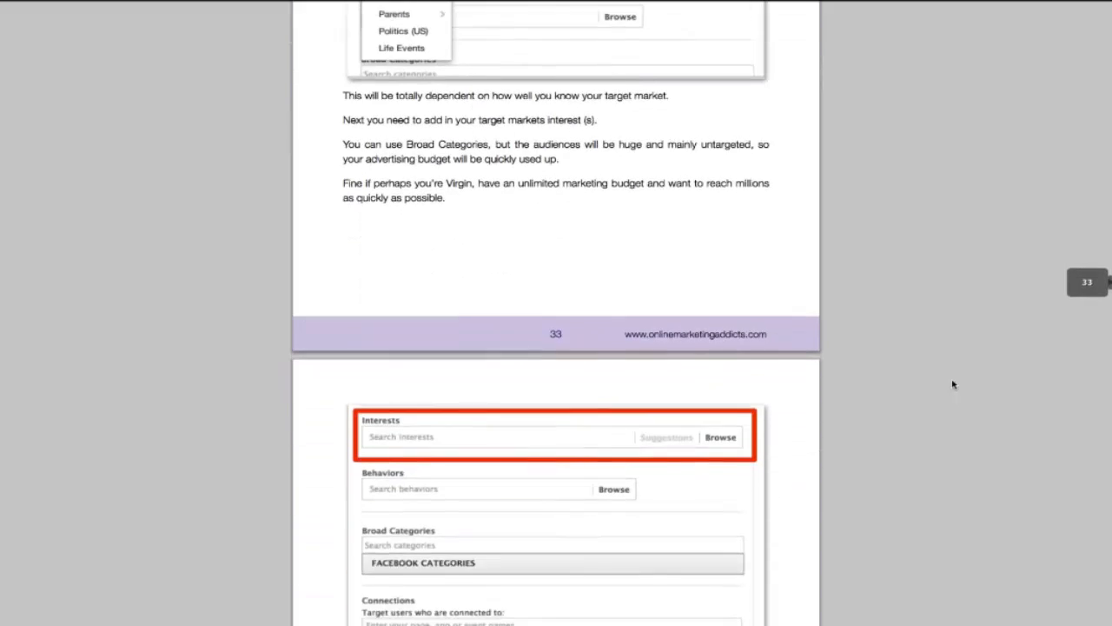
scroll(953, 384, down, 20)
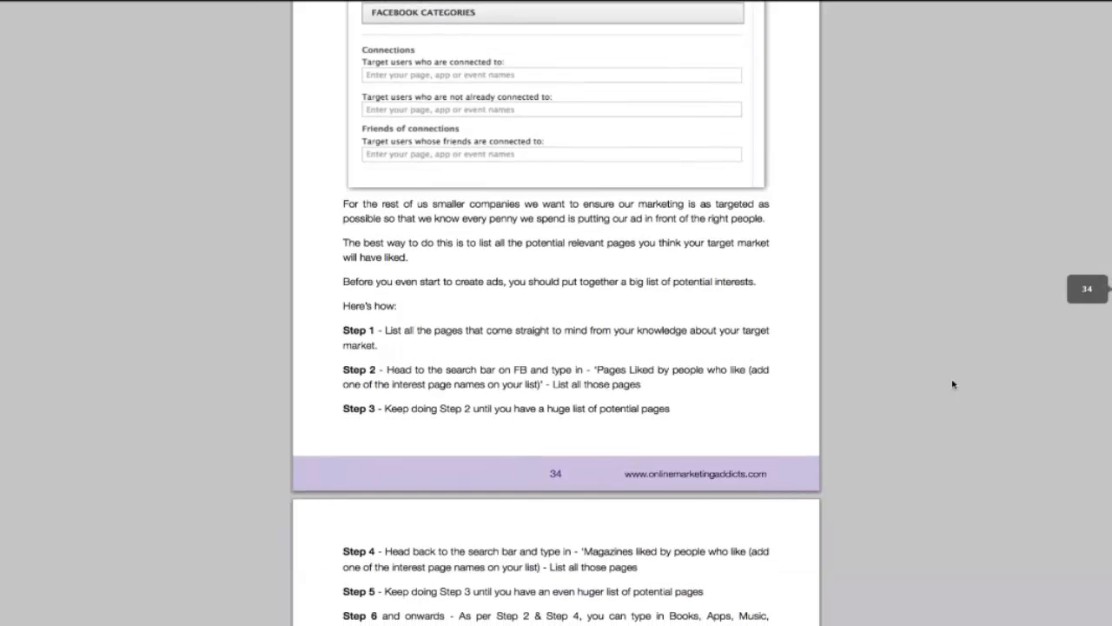
scroll(953, 384, down, 10)
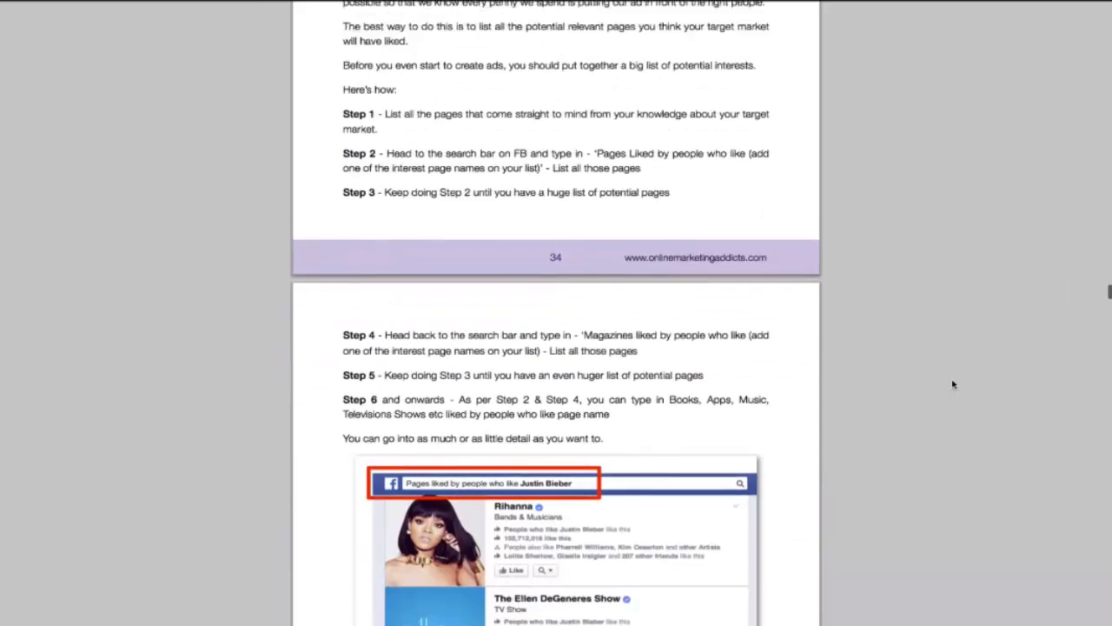
scroll(953, 384, down, 1)
scroll(952, 385, down, 20)
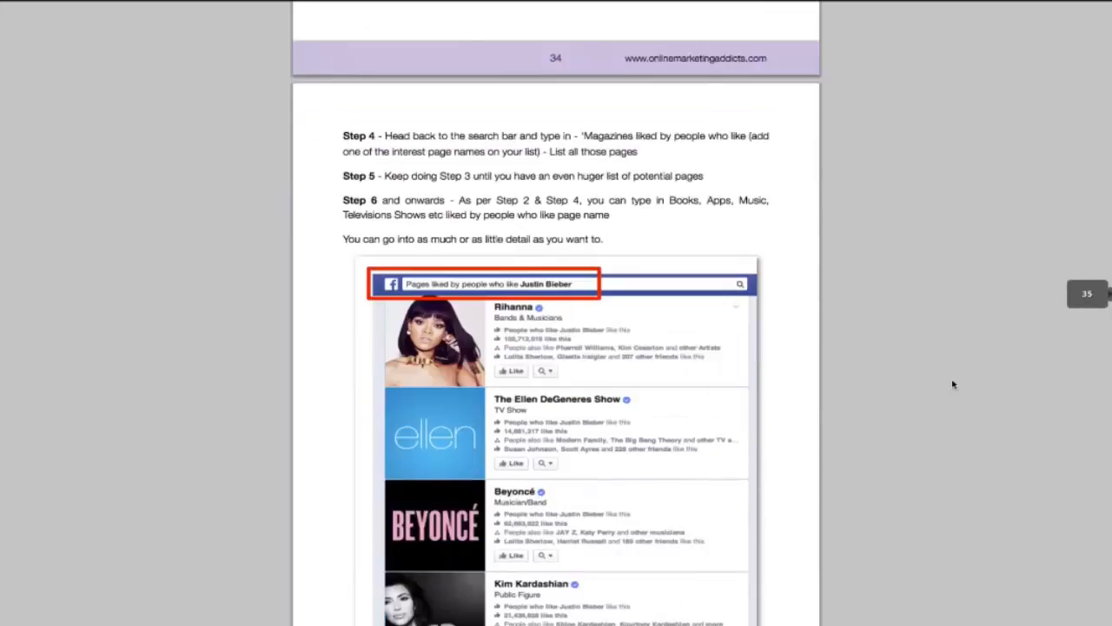
scroll(953, 384, down, 20)
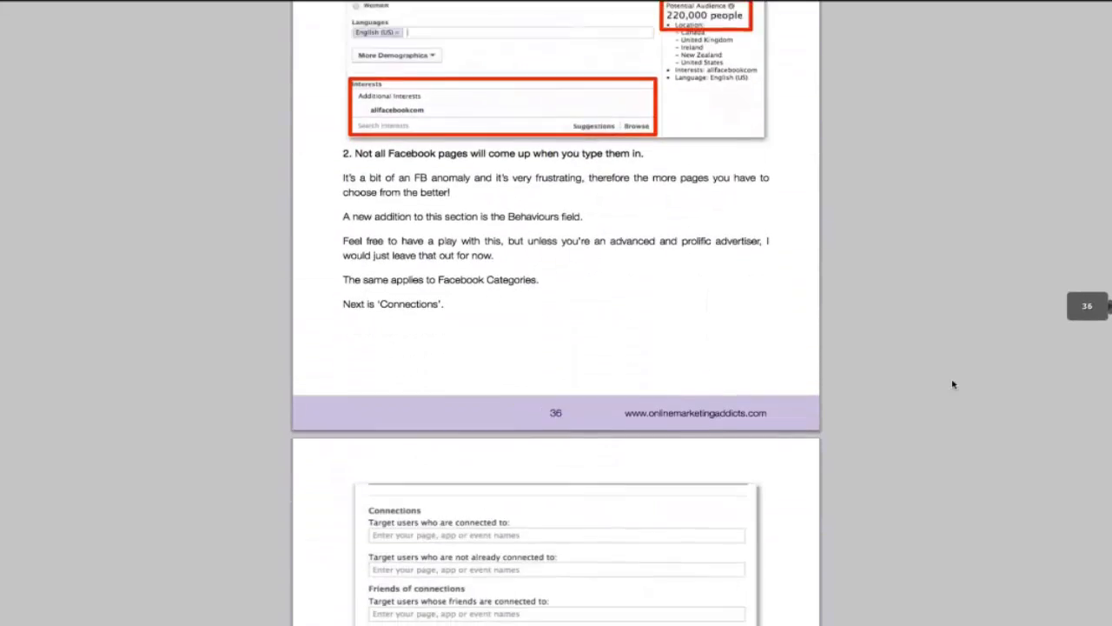
scroll(953, 384, down, 3)
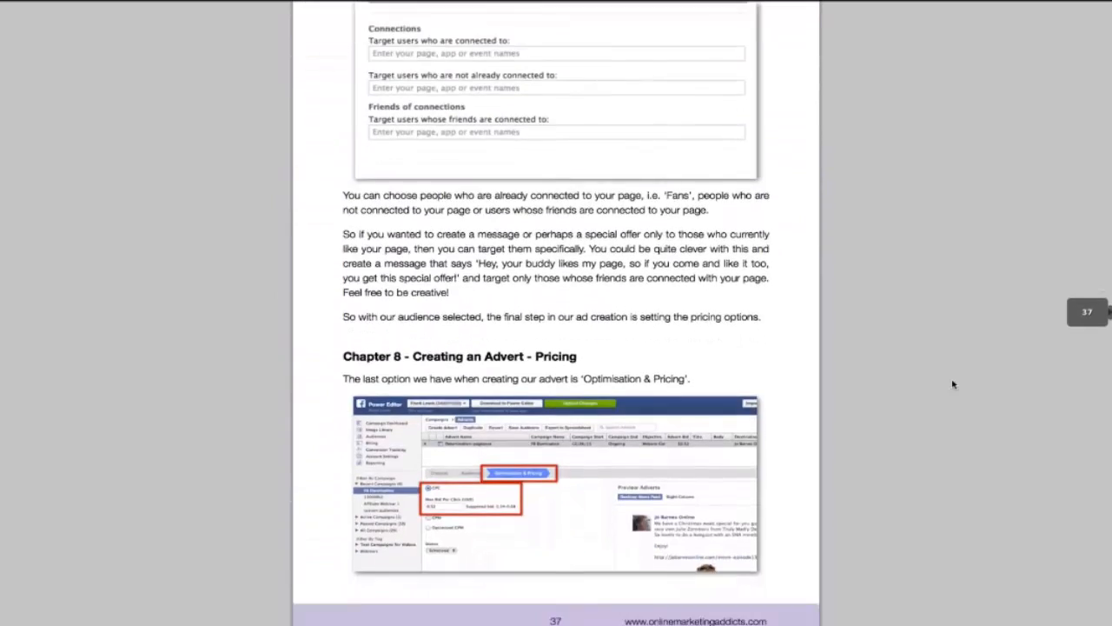
scroll(953, 384, down, 20)
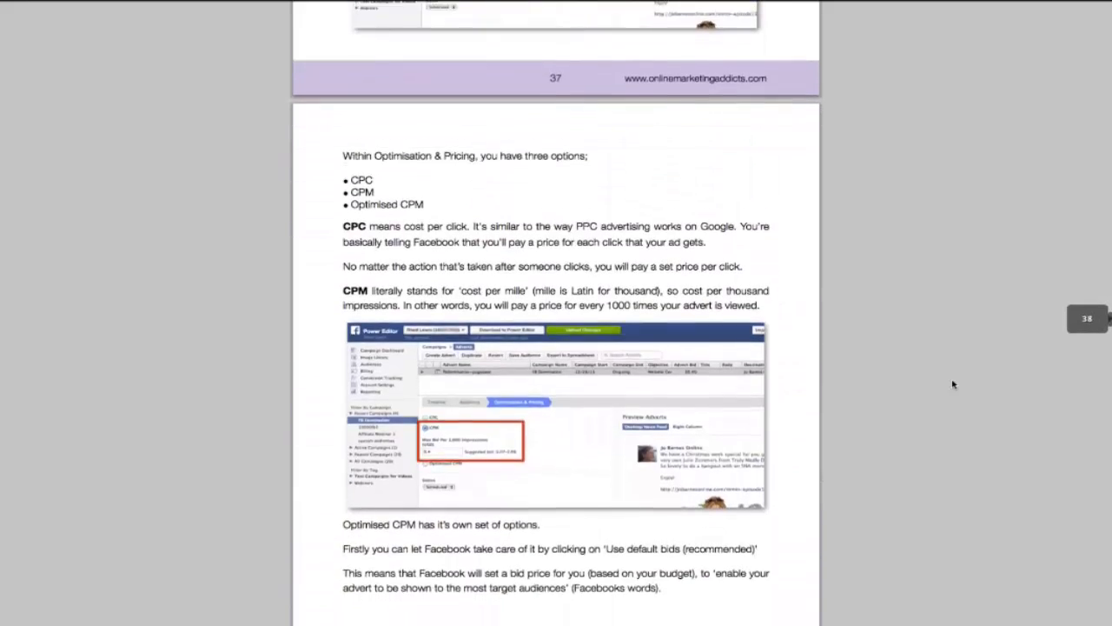
scroll(953, 384, down, 20)
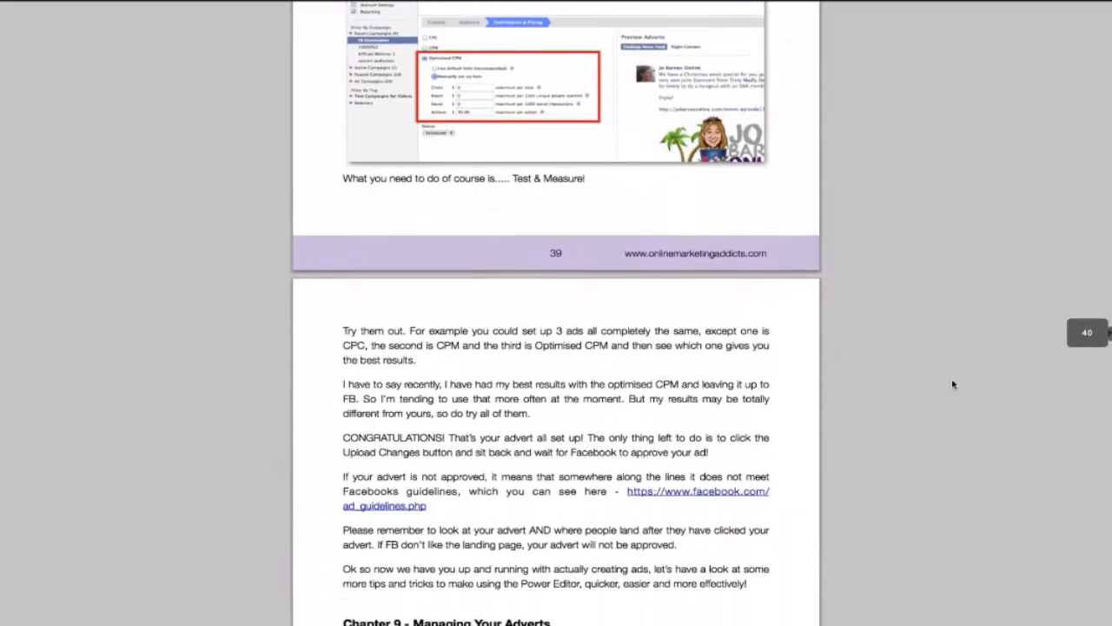
- Review the guide's chapters on managing adverts and conversion tracking, covering duplication, bulk import, list settings and creating and placing a pixel
scroll(953, 385, down, 20)
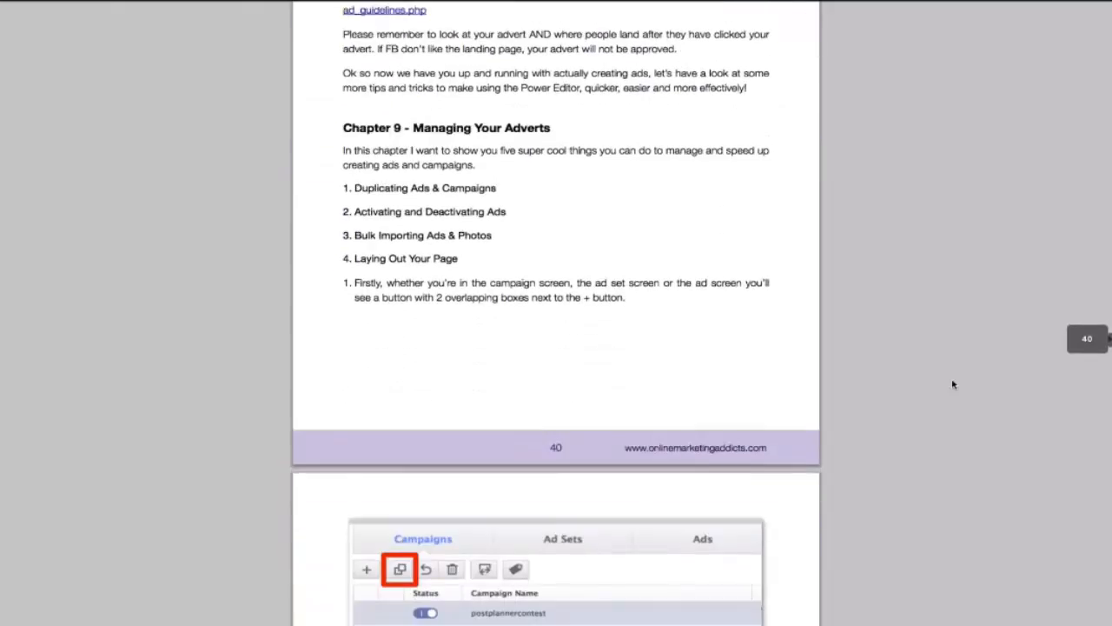
scroll(953, 384, down, 20)
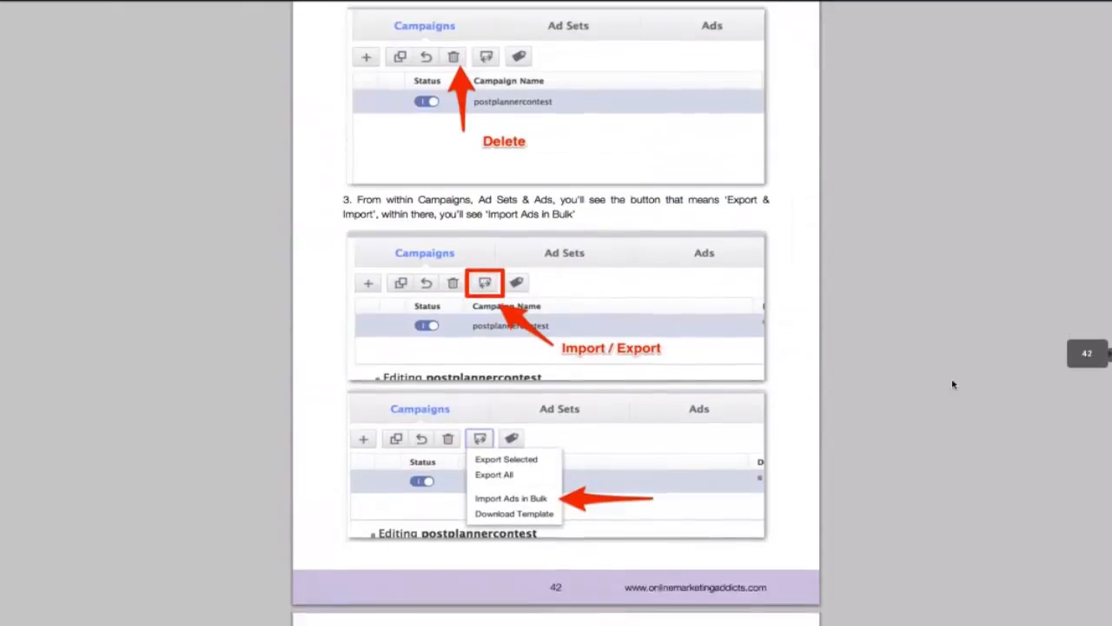
scroll(953, 384, down, 20)
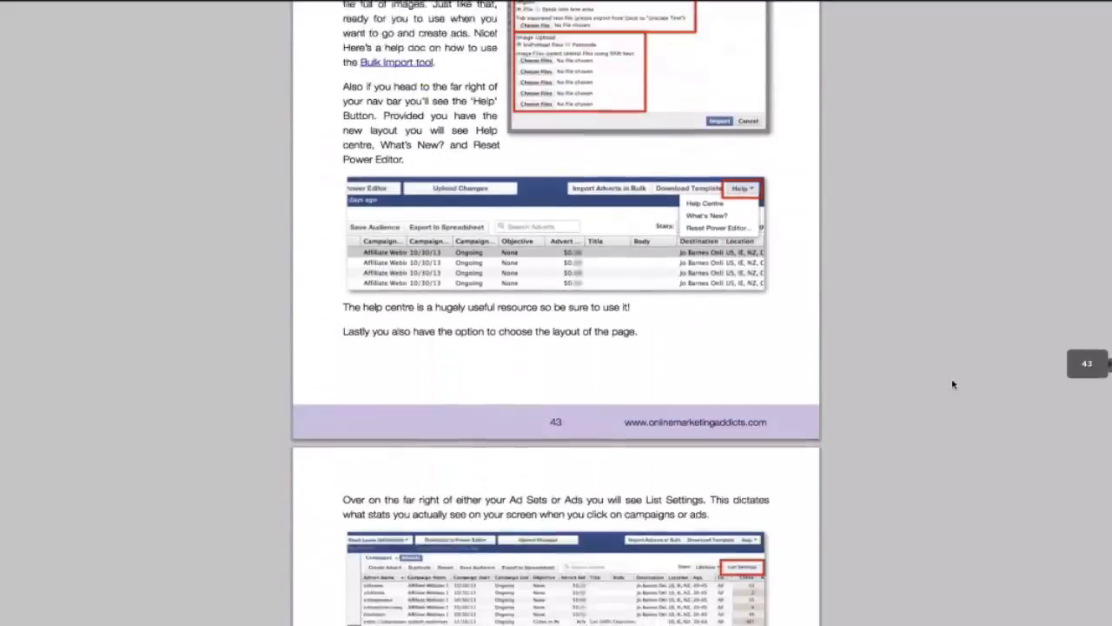
scroll(952, 384, down, 20)
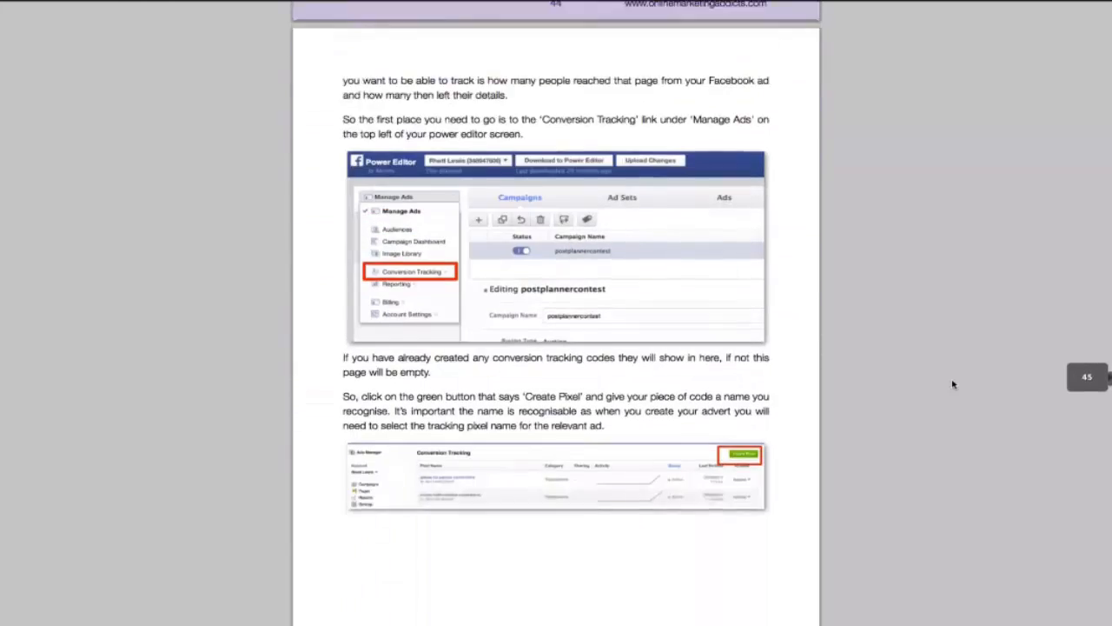
scroll(953, 385, down, 20)
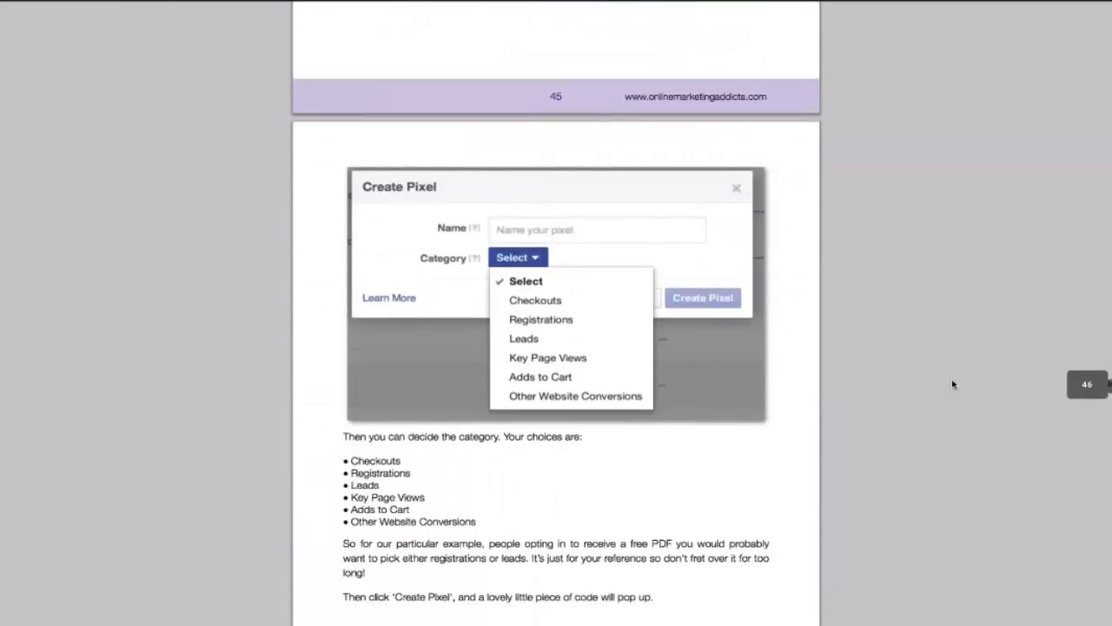
scroll(953, 384, down, 20)
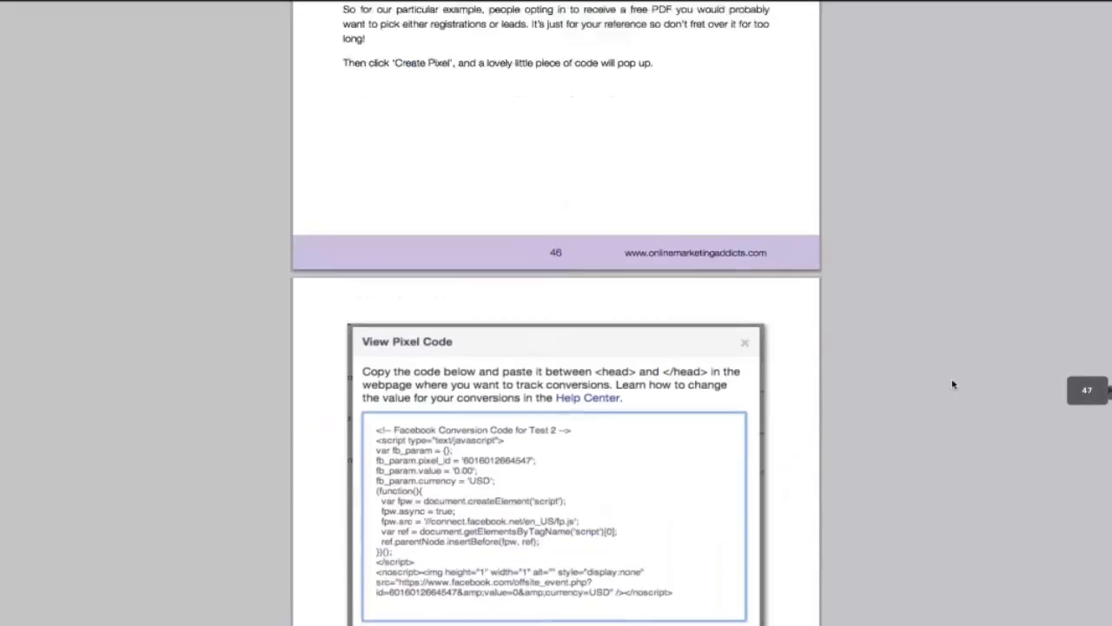
scroll(952, 384, down, 20)
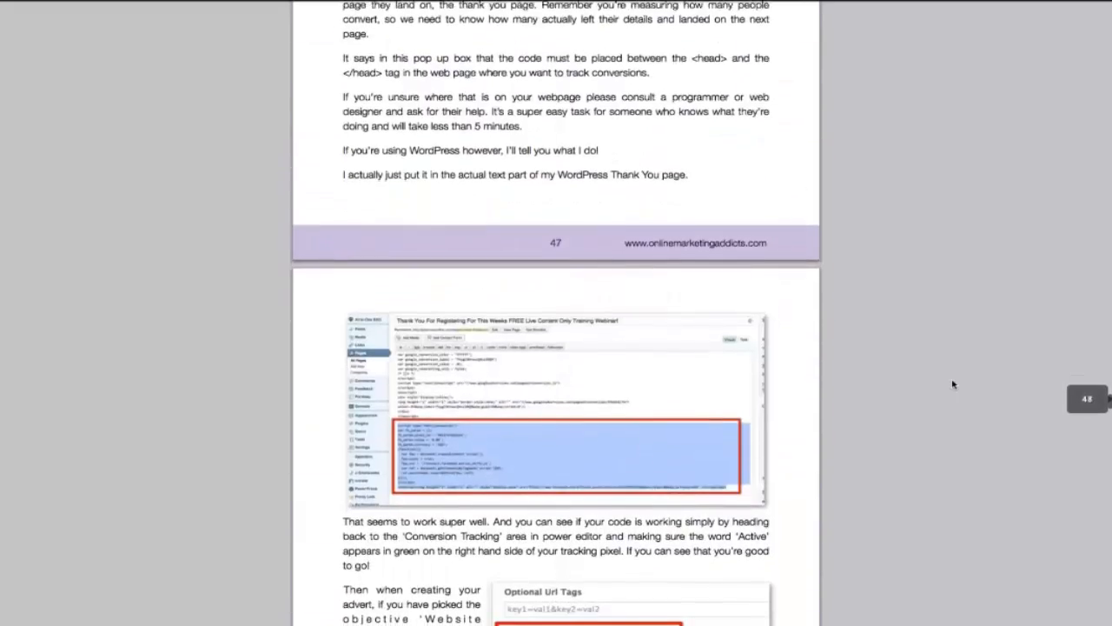
- Read through the guide's custom audience pages, covering data file audiences, website remarketing, saved target groups and lookalike audiences
scroll(952, 384, down, 20)
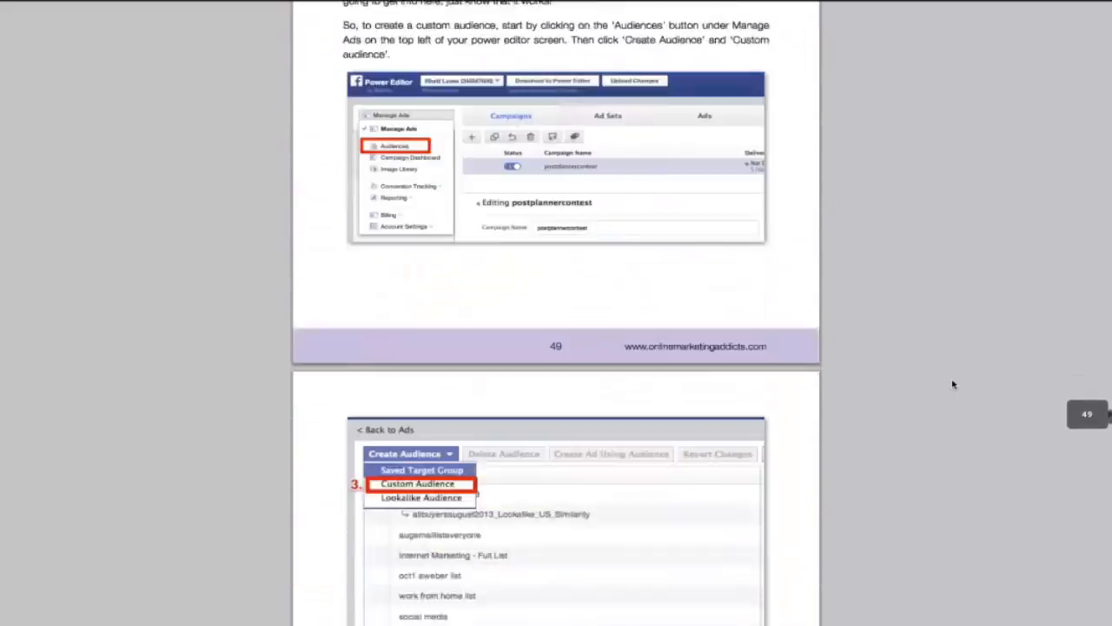
scroll(953, 384, down, 20)
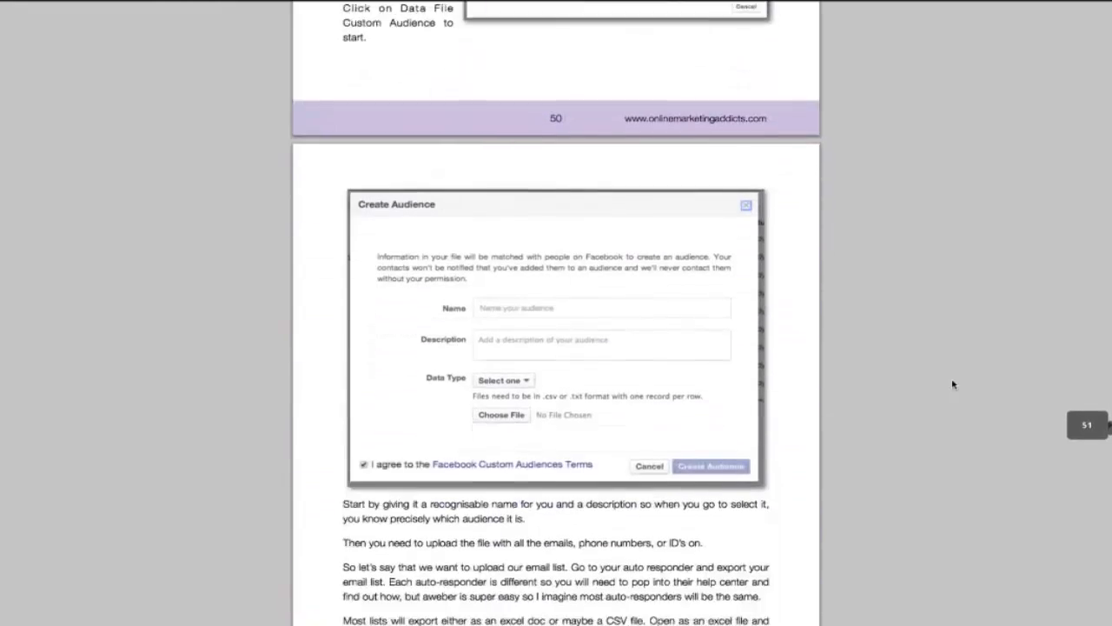
scroll(953, 385, down, 20)
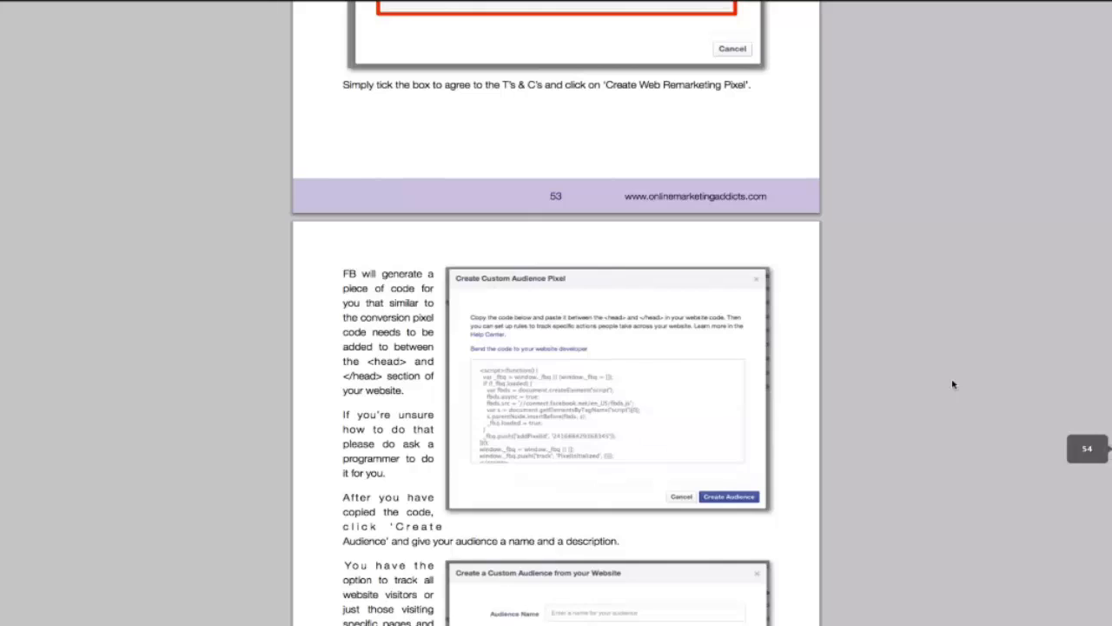
scroll(953, 385, down, 20)
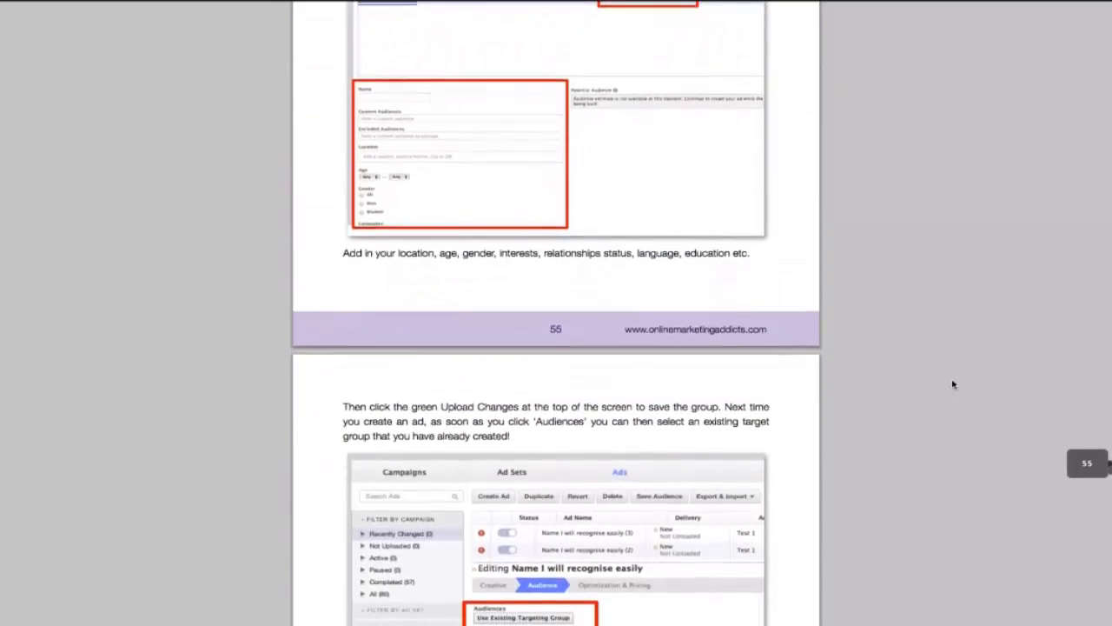
scroll(952, 384, down, 20)
scroll(953, 384, down, 20)
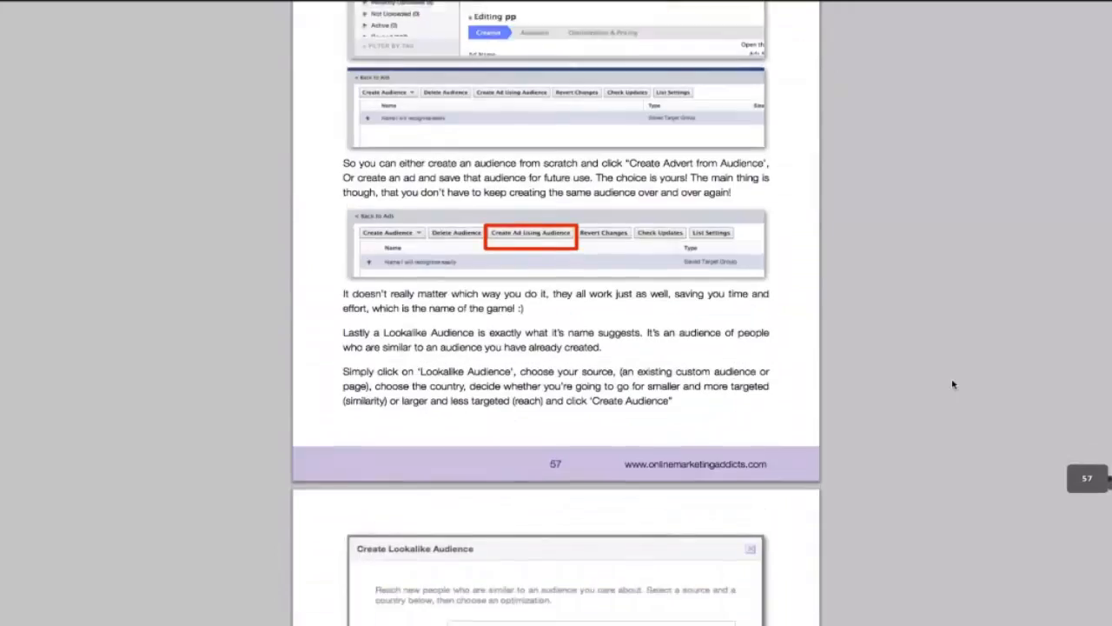
- Look through the guide's pages on unpublished page posts, split testing of headline, image and copy, and ad reporting
scroll(952, 384, down, 2)
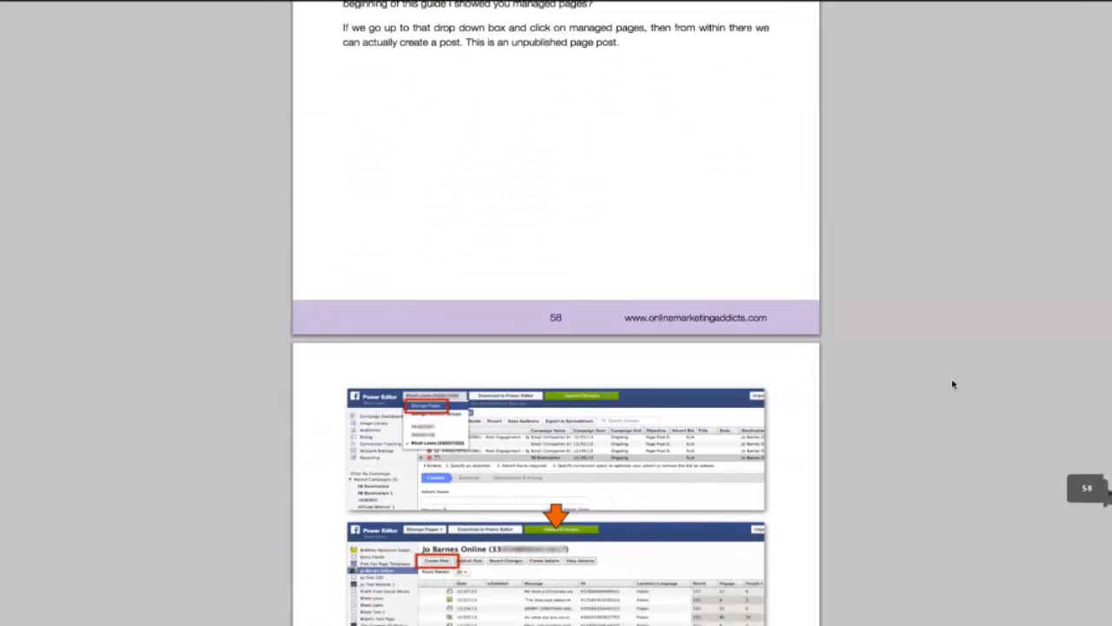
scroll(953, 384, down, 20)
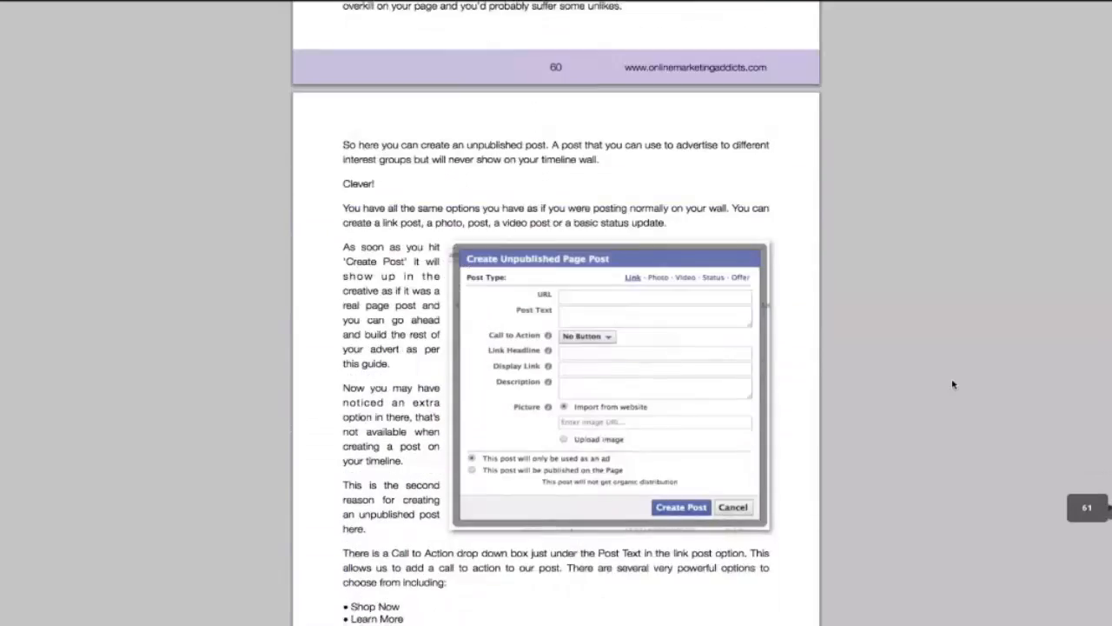
scroll(952, 385, down, 20)
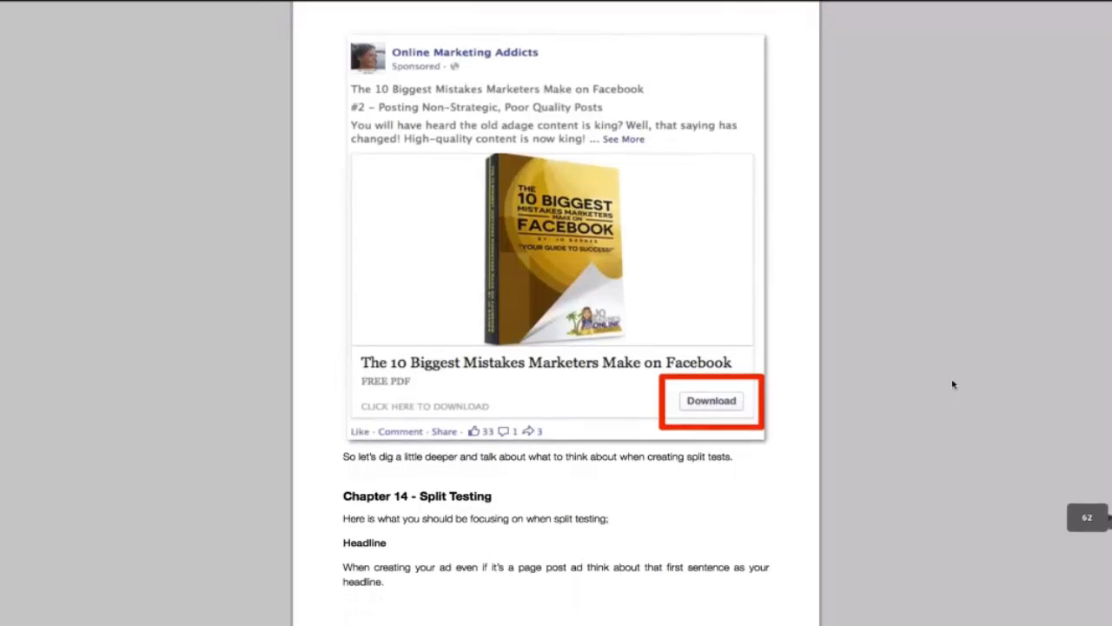
scroll(953, 384, down, 20)
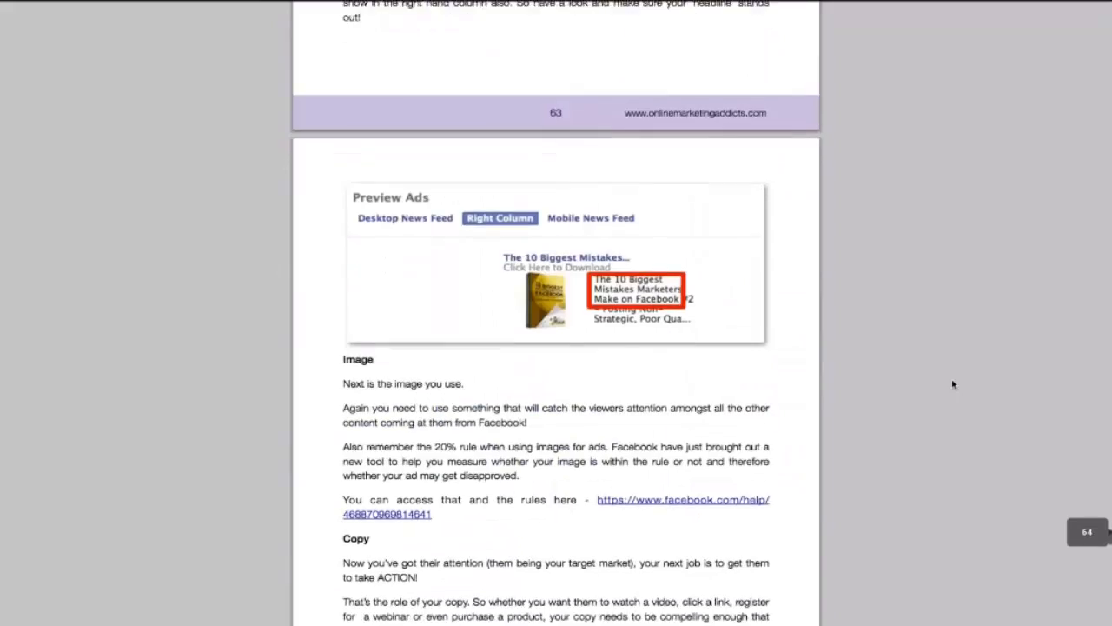
scroll(953, 384, down, 20)
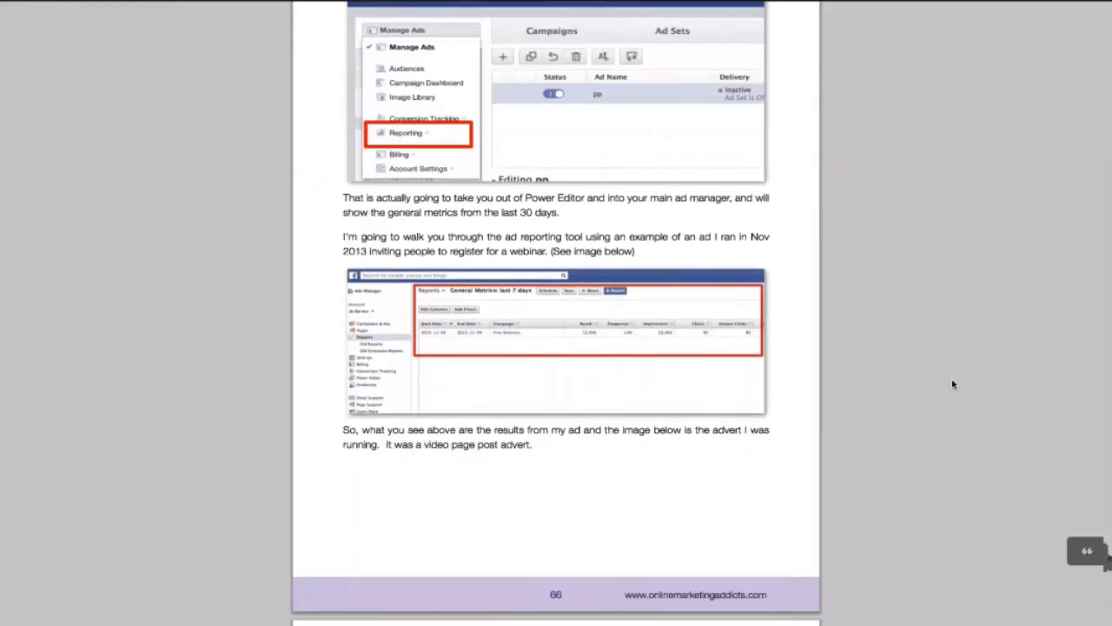
scroll(952, 384, up, 20)
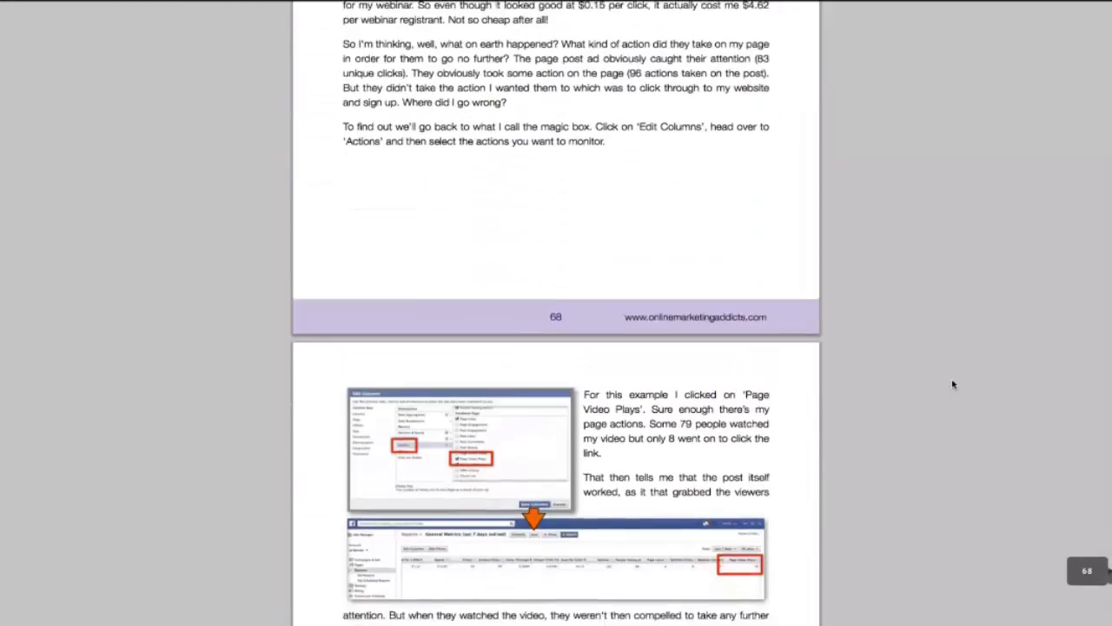
- Go back through the guide from the reporting pages to the start of Chapter 11 on custom audiences
scroll(952, 385, up, 3)
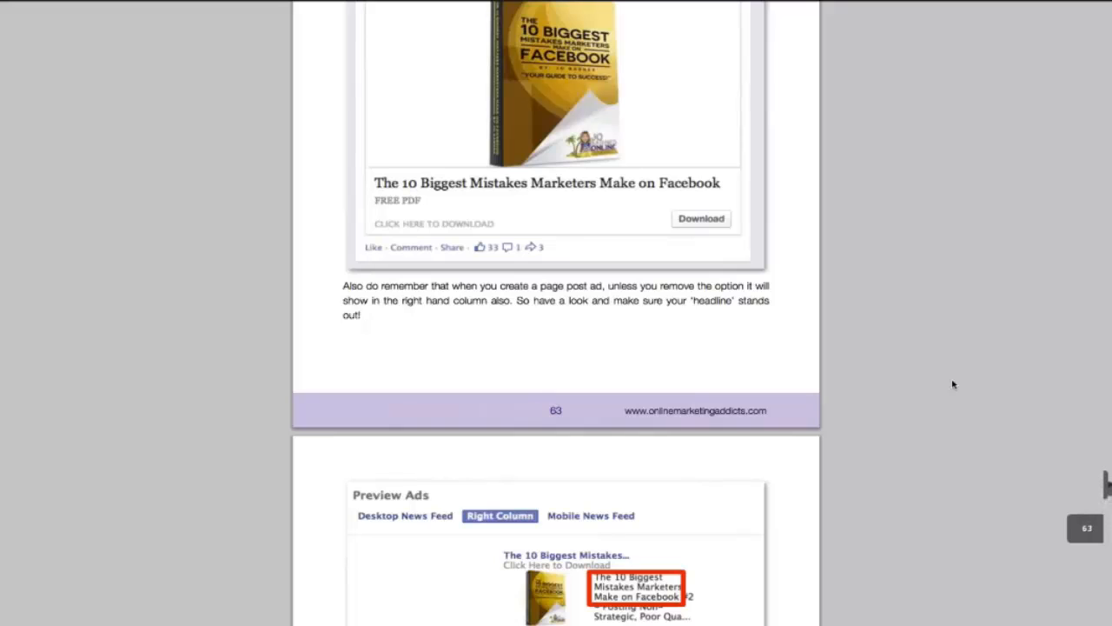
scroll(952, 384, up, 20)
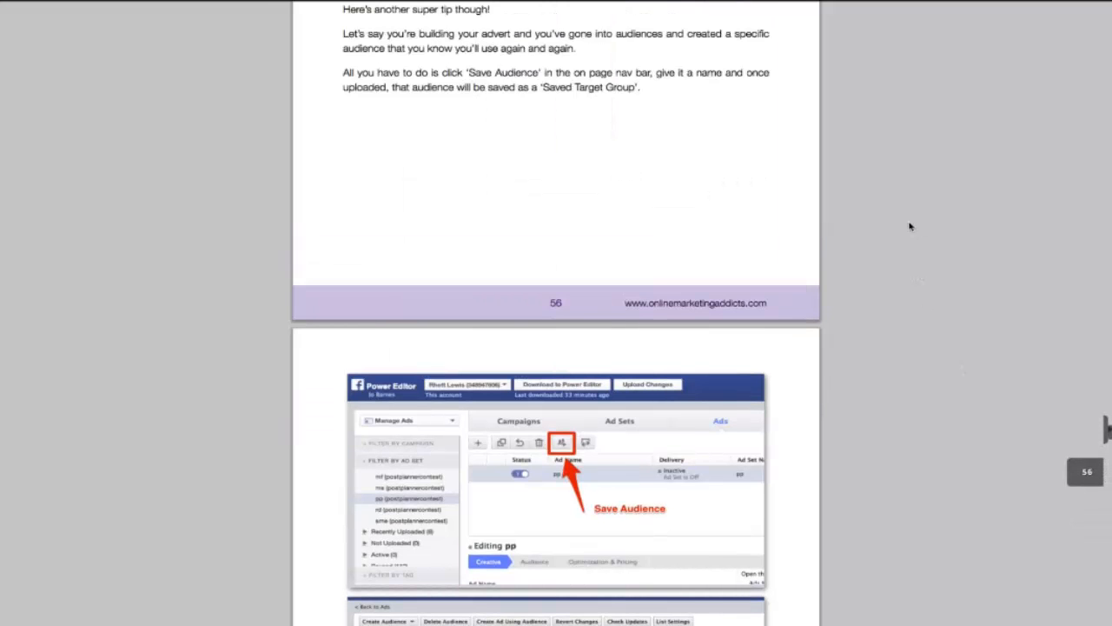
scroll(910, 226, up, 20)
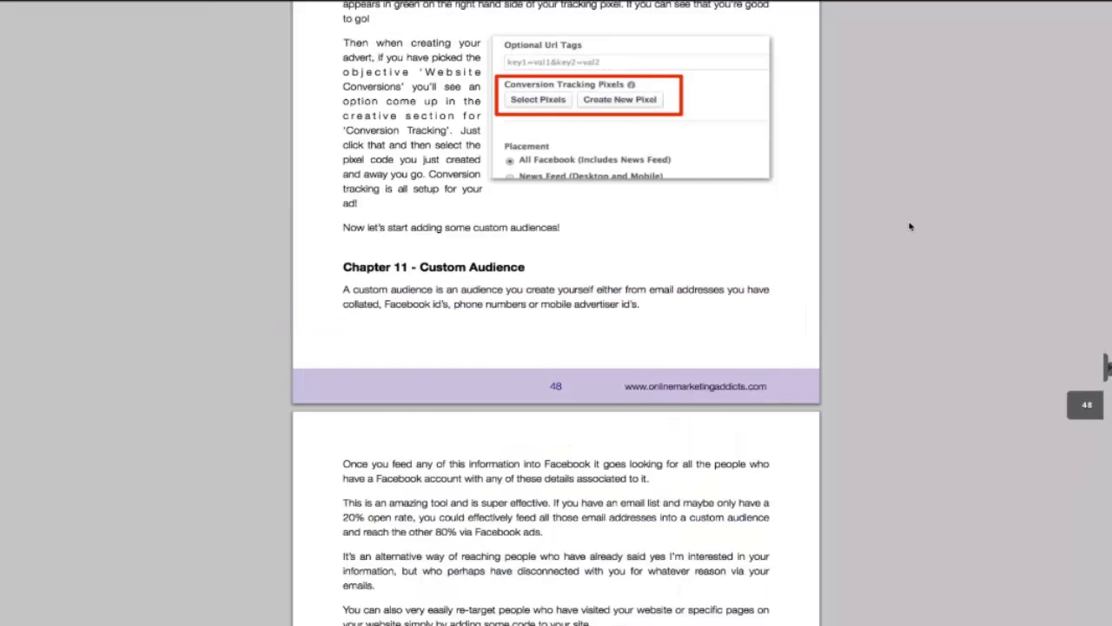